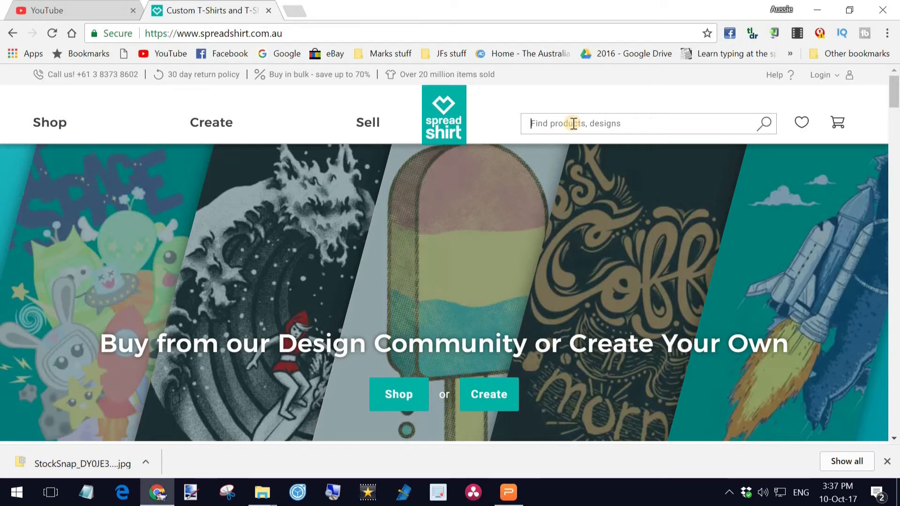
# Step: Search the store for "fishing" and look through the fishing gift designs
pyautogui.write('f')
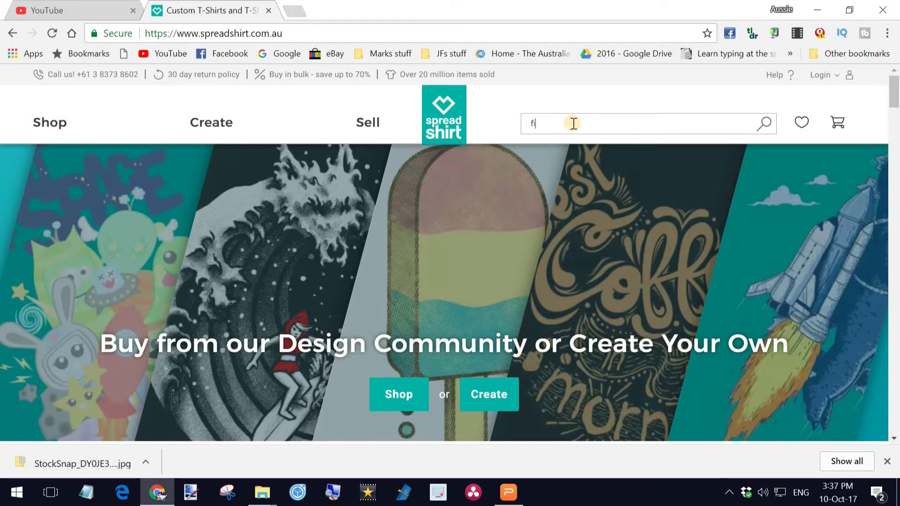
pyautogui.write('ishing')
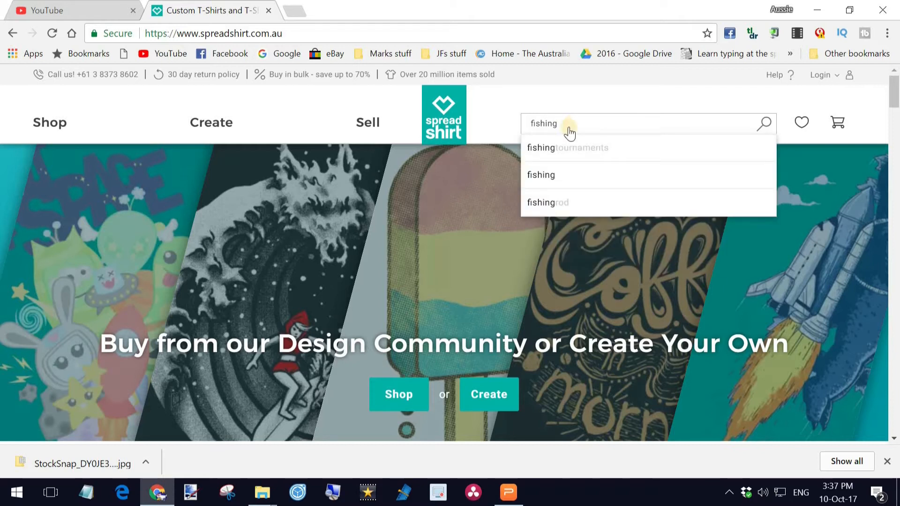
pyautogui.click(550, 186)
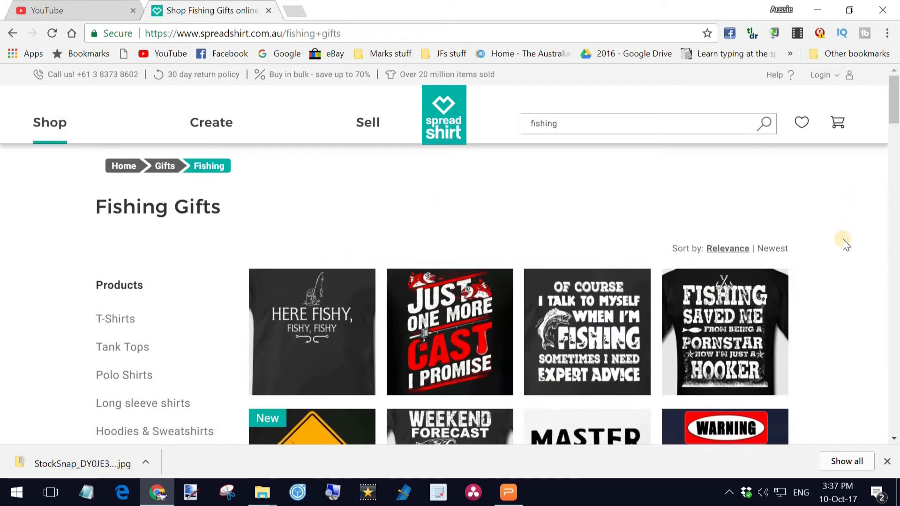
pyautogui.scroll(-5, 846, 236)
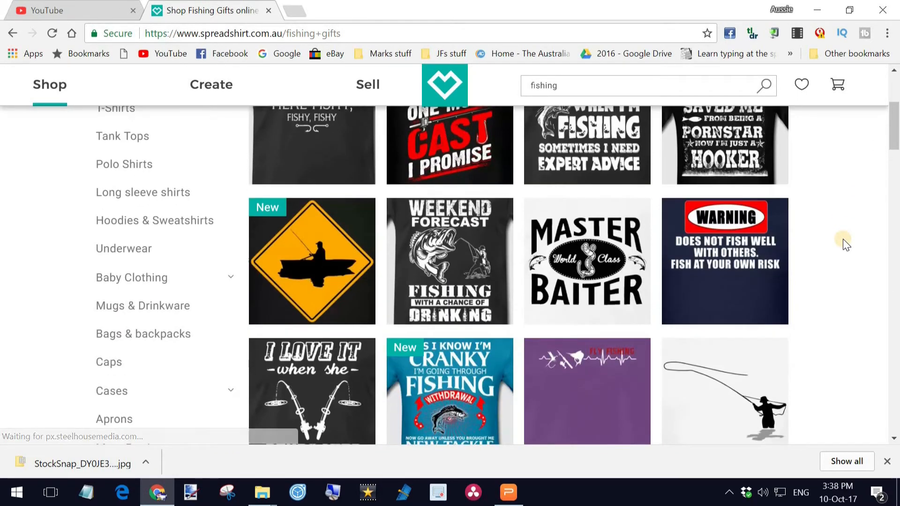
pyautogui.scroll(-5, 842, 239)
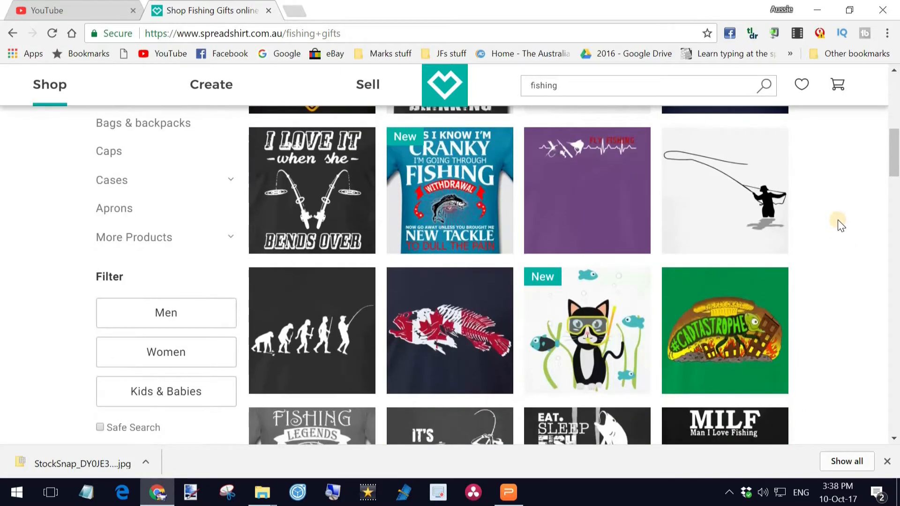
pyautogui.scroll(-3, 834, 225)
pyautogui.scroll(-3, 831, 231)
pyautogui.scroll(15, 738, 156)
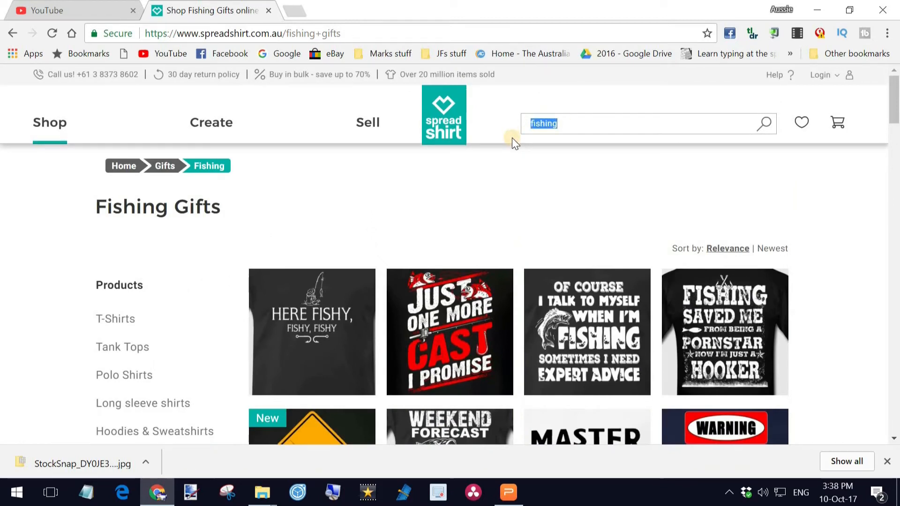
# Step: Search the store for "gardening" and look through the gardening gift designs
pyautogui.write('gardening')
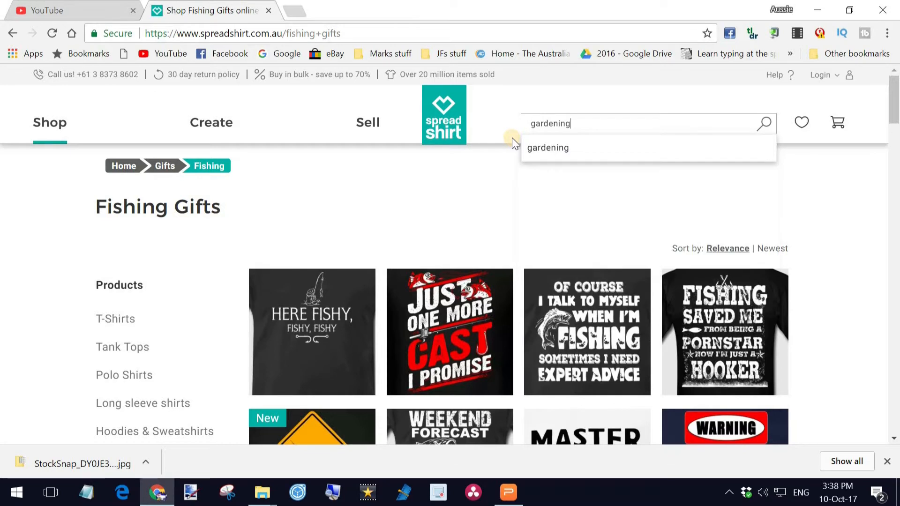
pyautogui.click(545, 147)
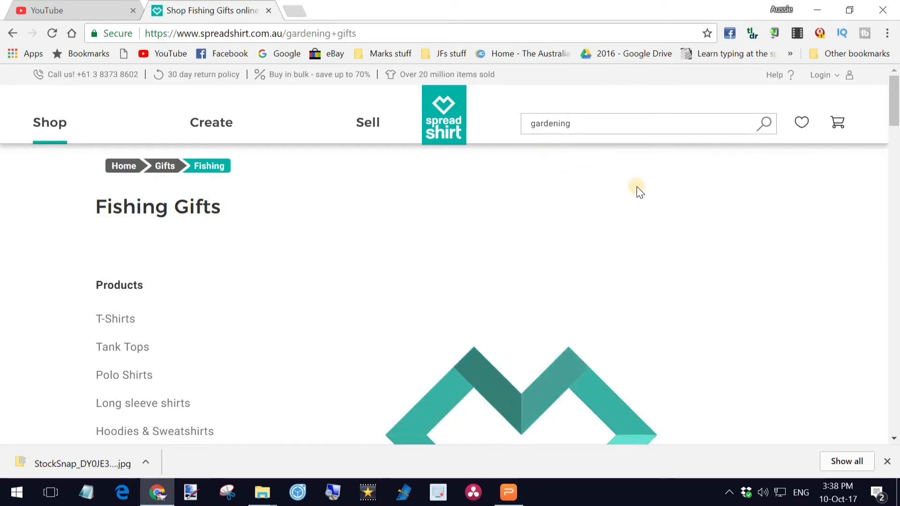
pyautogui.scroll(-5, 774, 233)
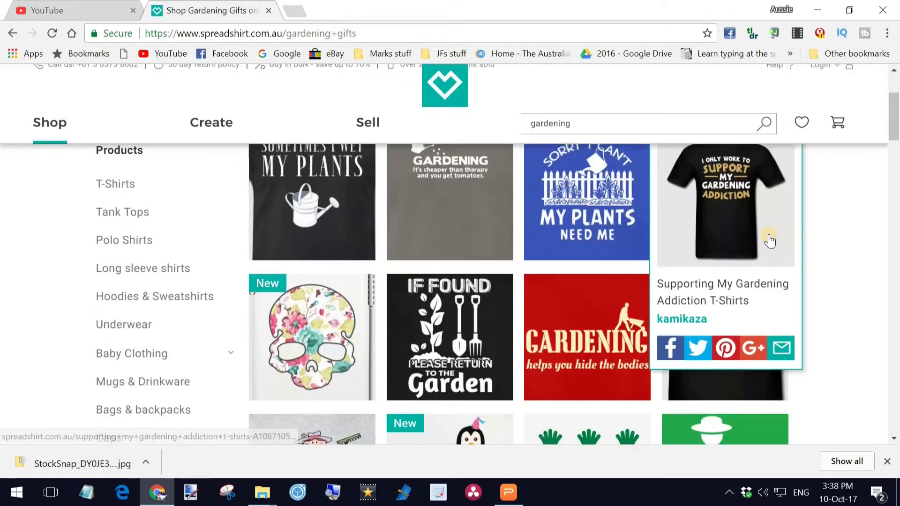
pyautogui.scroll(-5, 804, 238)
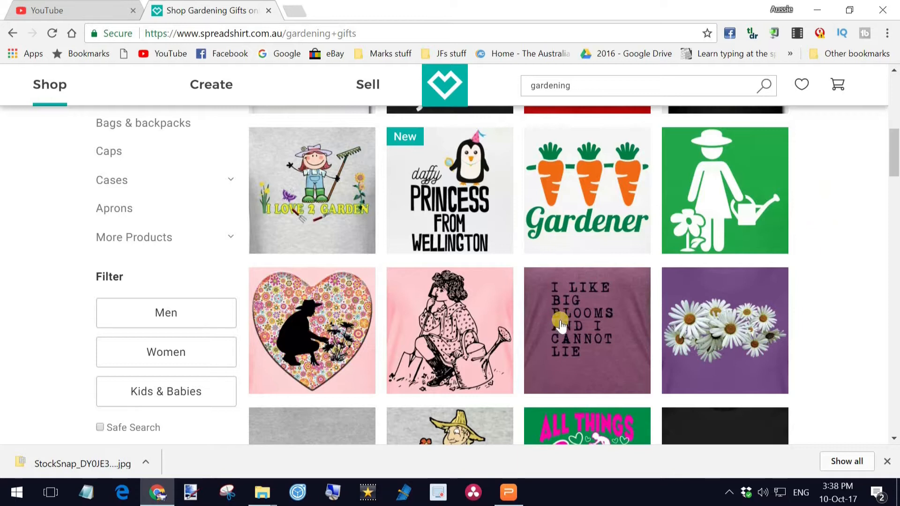
pyautogui.scroll(-5, 856, 222)
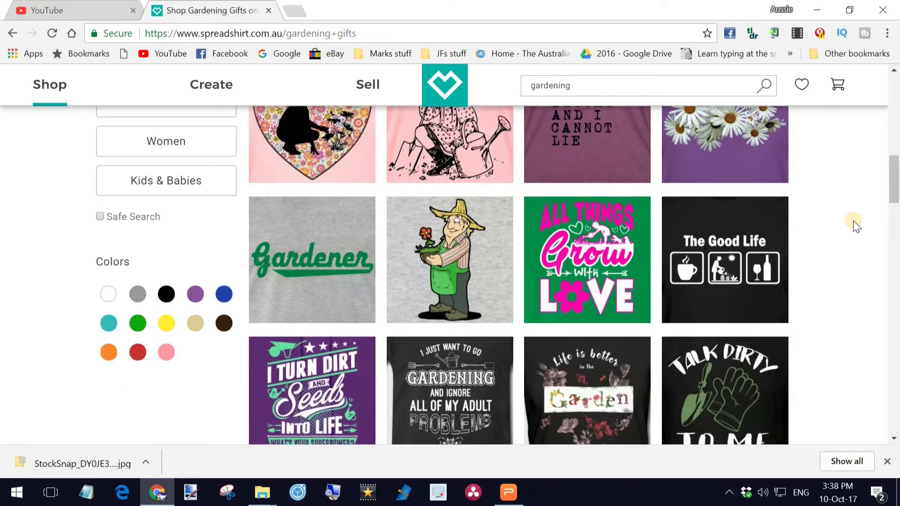
pyautogui.scroll(-3, 853, 221)
pyautogui.scroll(9, 851, 223)
pyautogui.scroll(5, 820, 192)
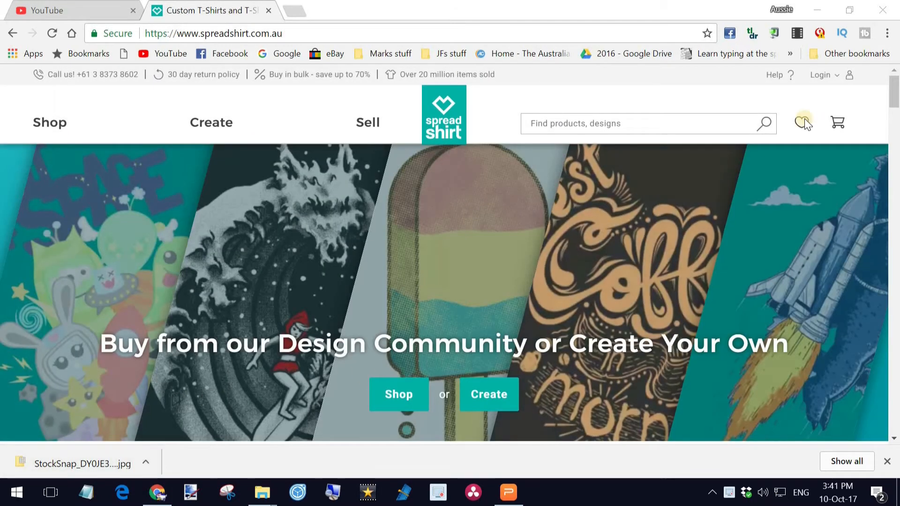
# Step: Log in to the seller account and open its Shops dashboard
pyautogui.doubleClick(820, 75)
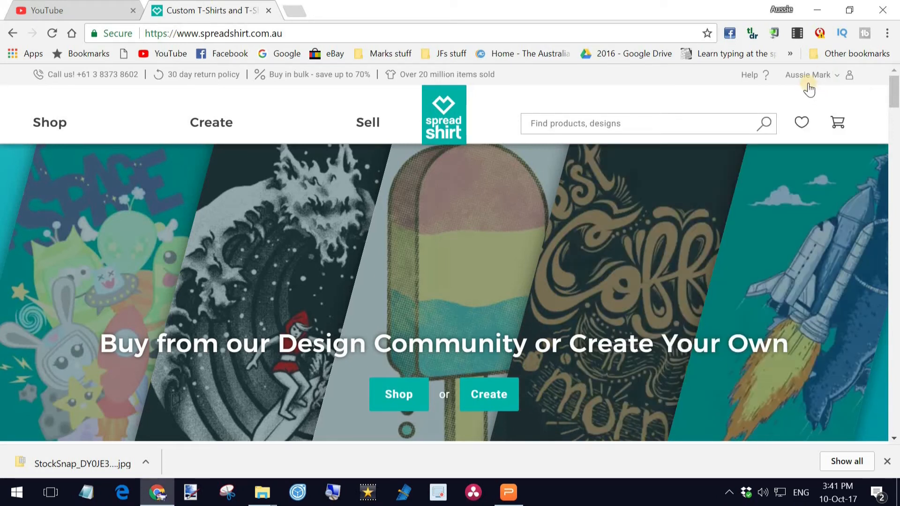
pyautogui.click(811, 77)
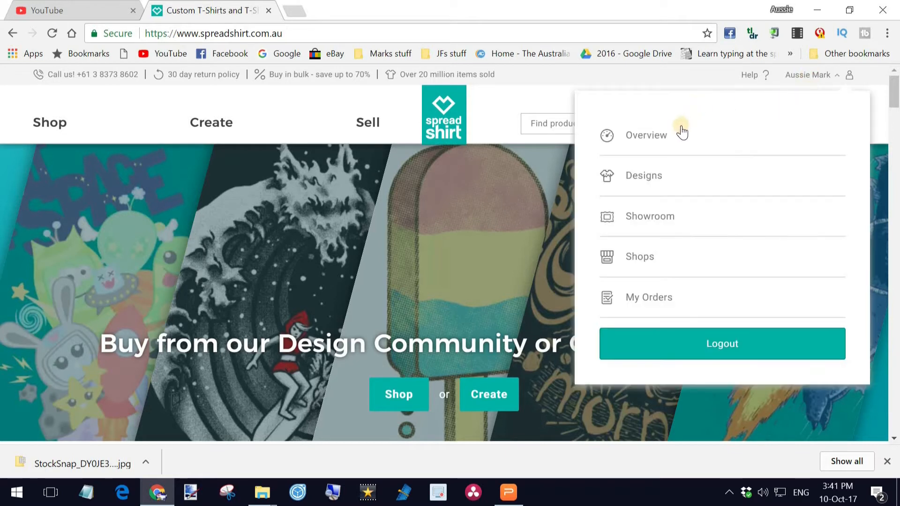
pyautogui.click(638, 257)
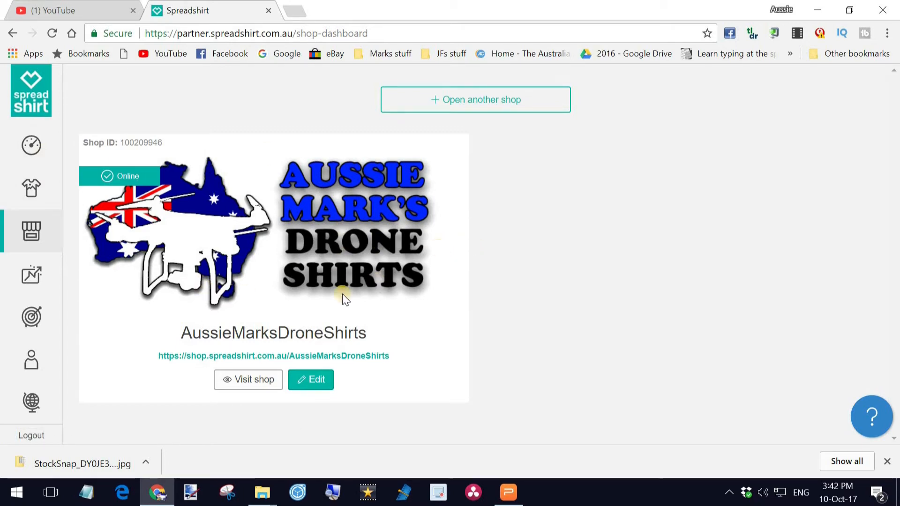
# Step: Visit the online drone shirts shop and look through all of its designs
pyautogui.click(254, 379)
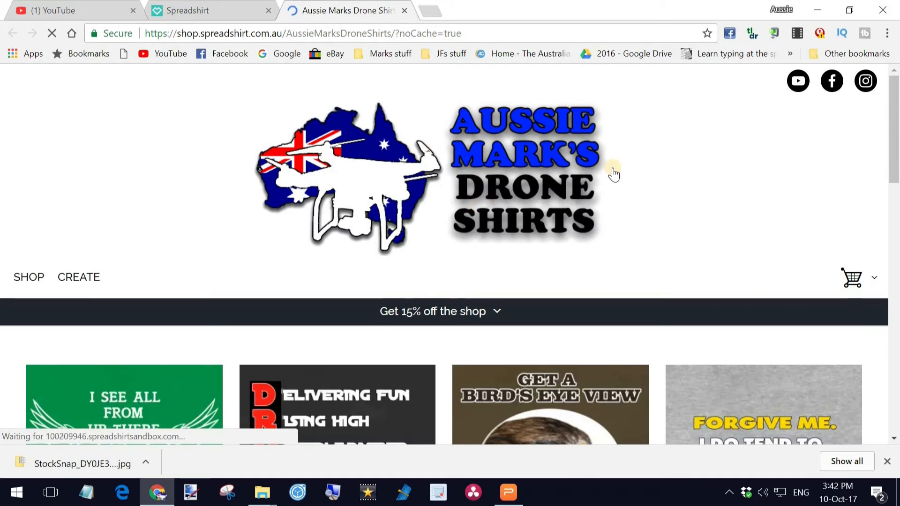
pyautogui.scroll(-3, 614, 173)
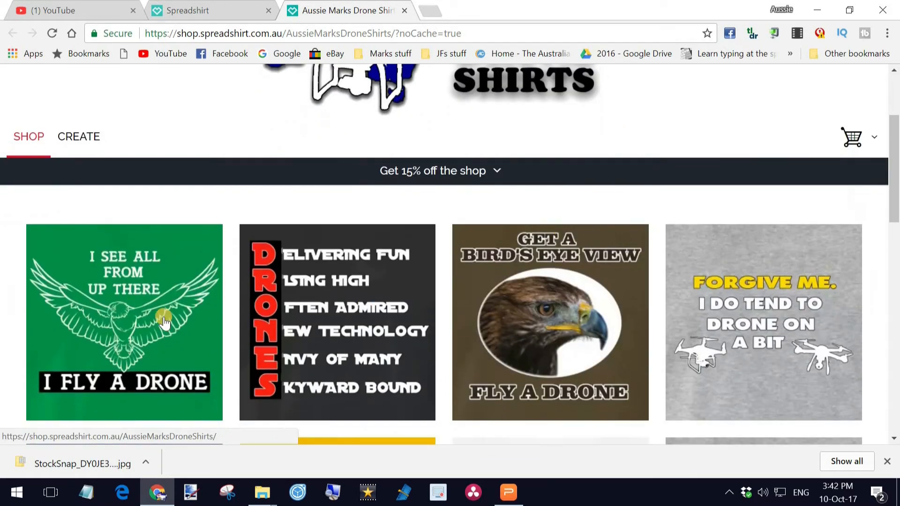
pyautogui.scroll(-3, 445, 328)
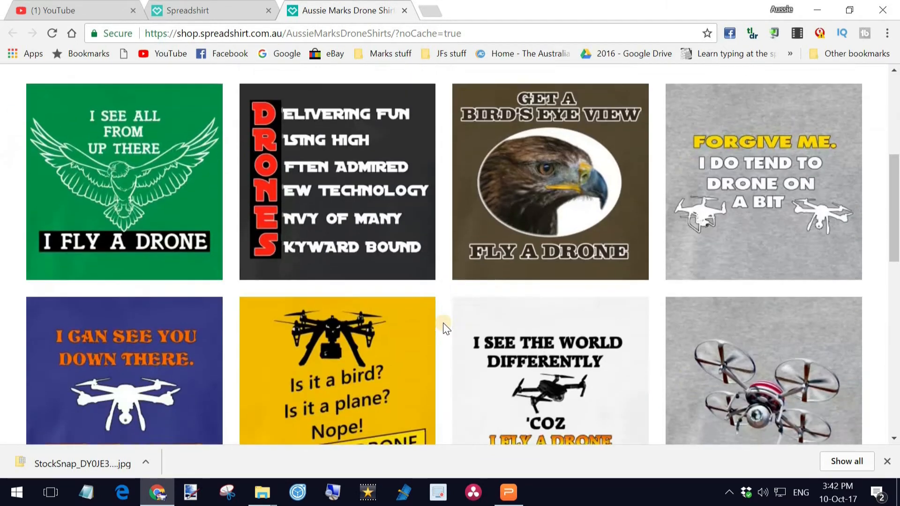
pyautogui.scroll(-3, 442, 322)
pyautogui.scroll(-2, 402, 292)
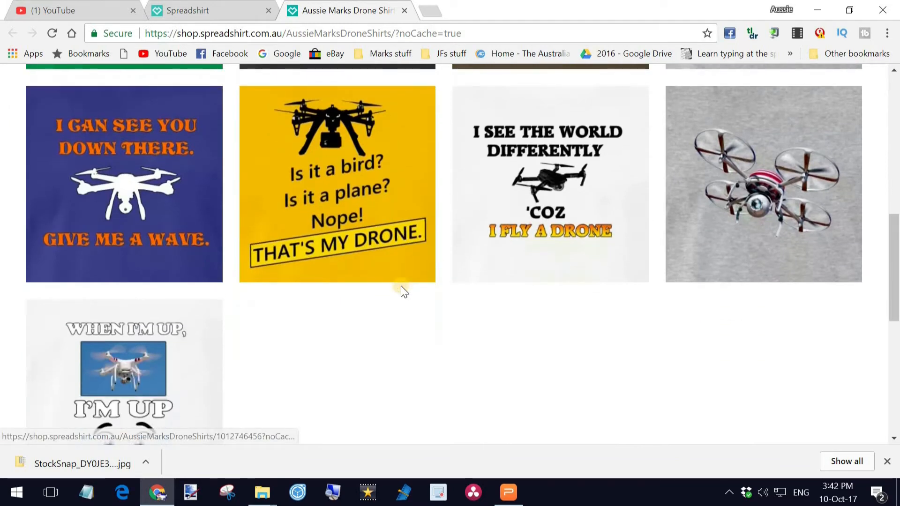
pyautogui.scroll(-2, 401, 287)
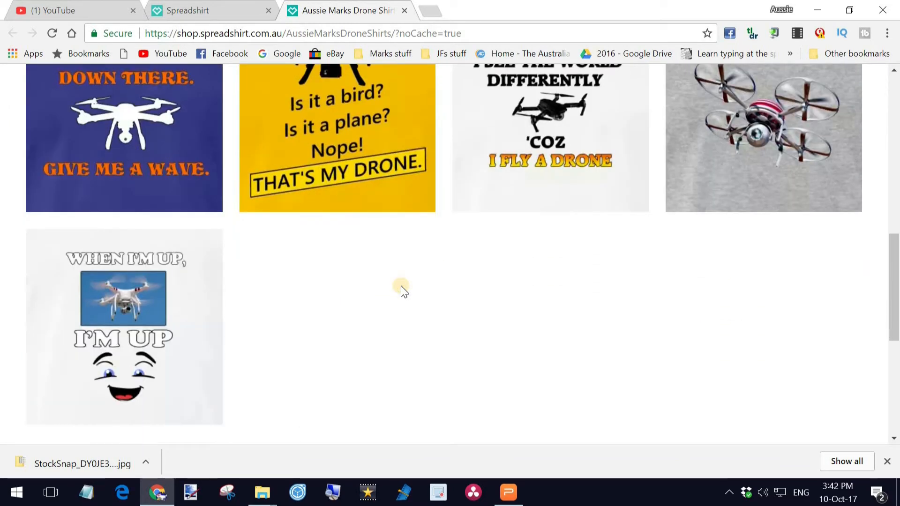
pyautogui.scroll(3, 401, 287)
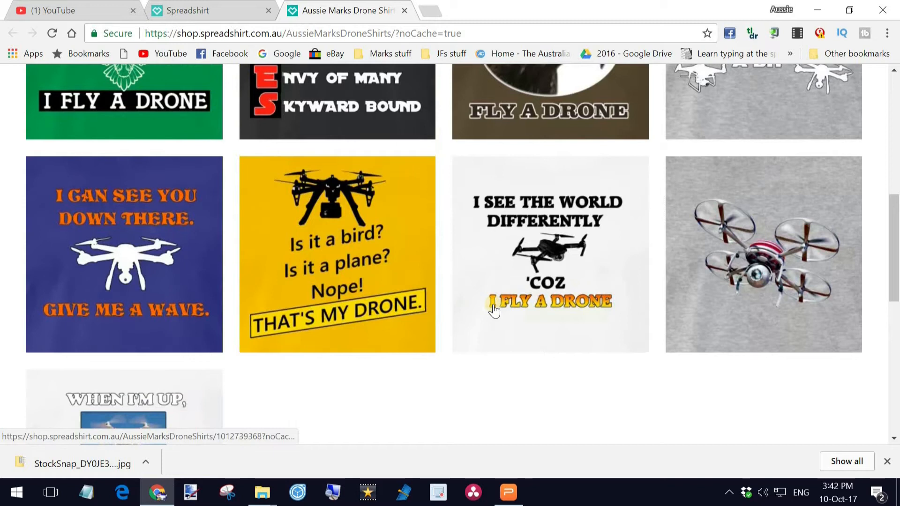
pyautogui.scroll(6, 494, 310)
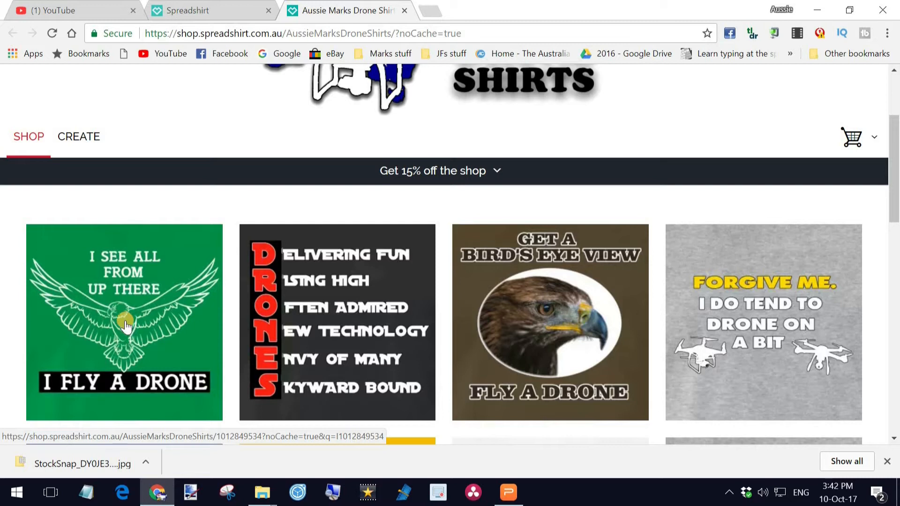
# Step: Open the green "I see all from up there, I fly a drone" design and review the products offered with it
pyautogui.click(151, 261)
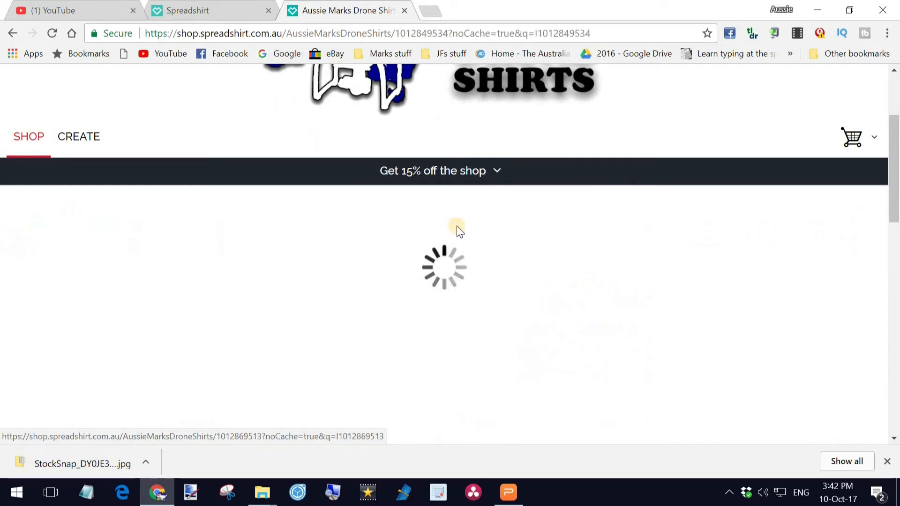
pyautogui.scroll(-5, 669, 253)
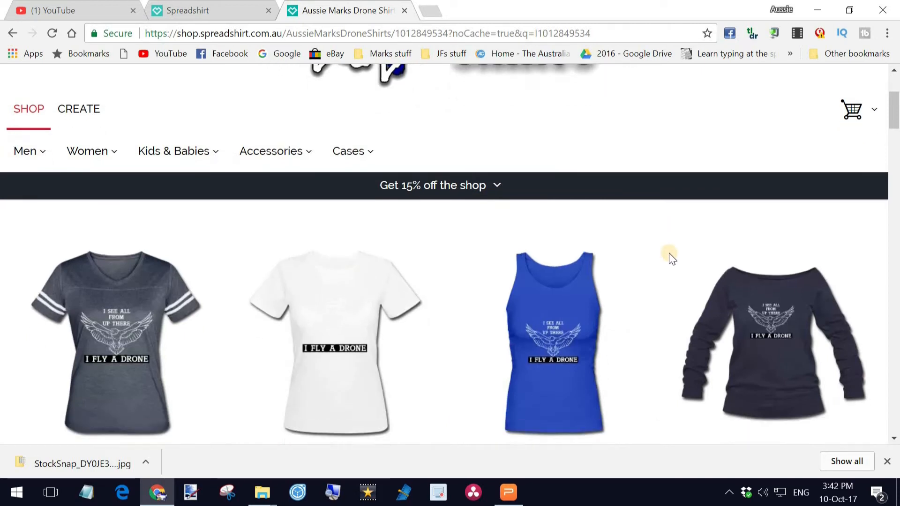
pyautogui.scroll(-4, 654, 259)
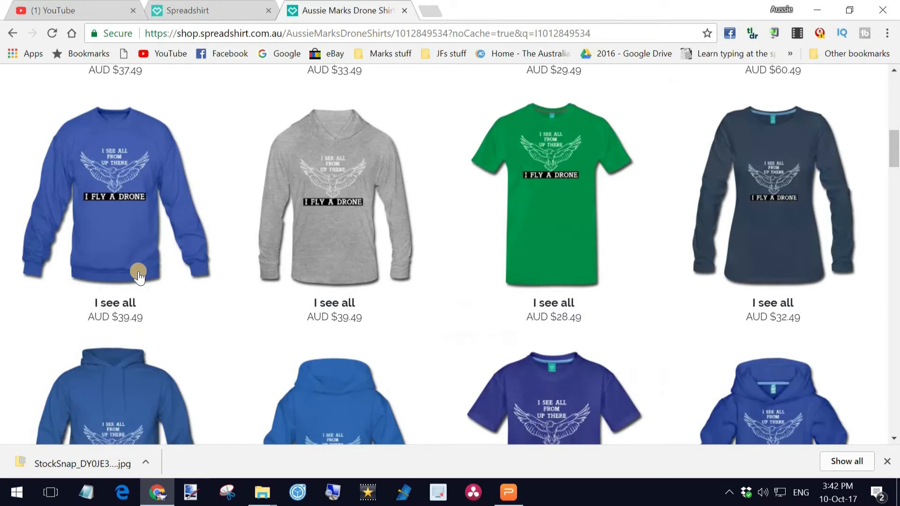
pyautogui.scroll(-2, 600, 317)
pyautogui.scroll(-5, 605, 317)
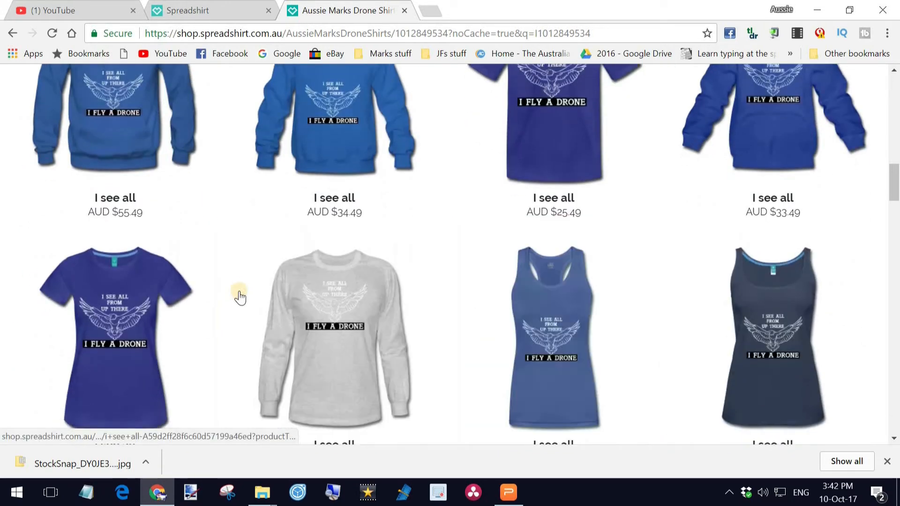
pyautogui.scroll(12, 237, 287)
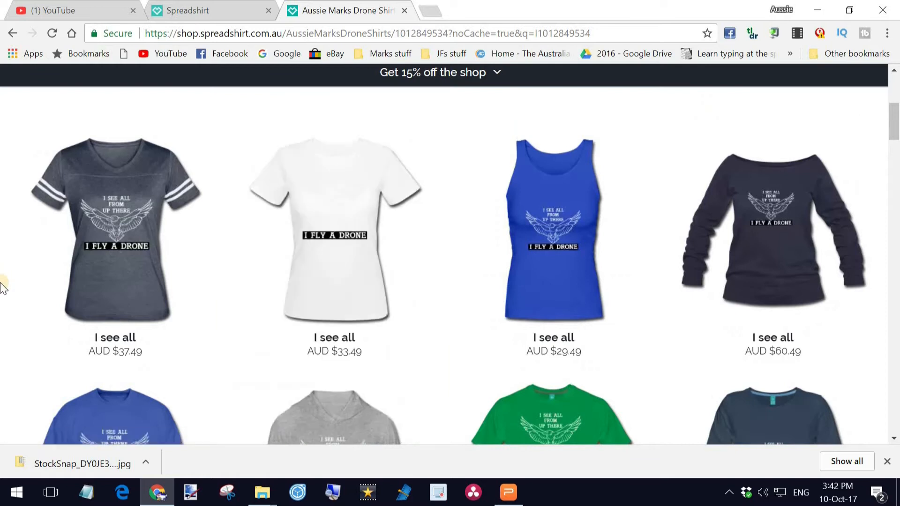
# Step: Open the royal blue "I see all" tank top and change its colour to light heather grey
pyautogui.moveTo(586, 286)
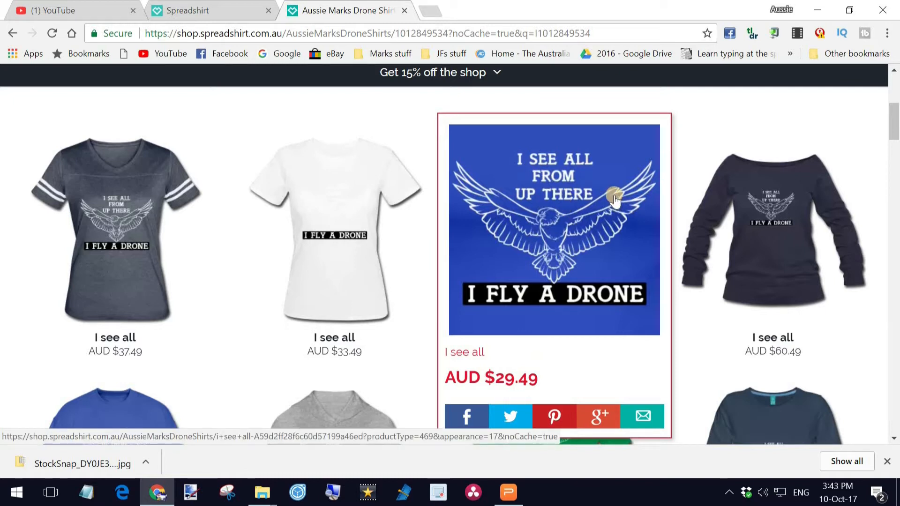
pyautogui.click(589, 203)
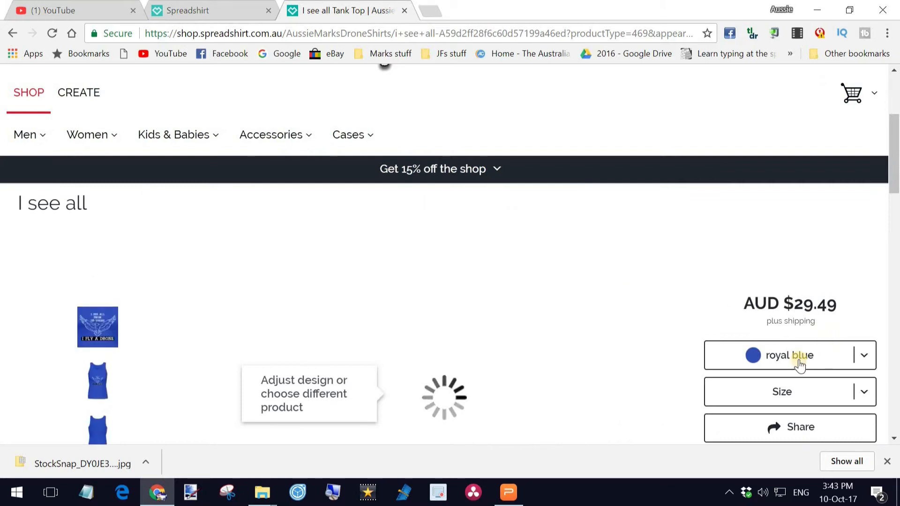
pyautogui.click(864, 360)
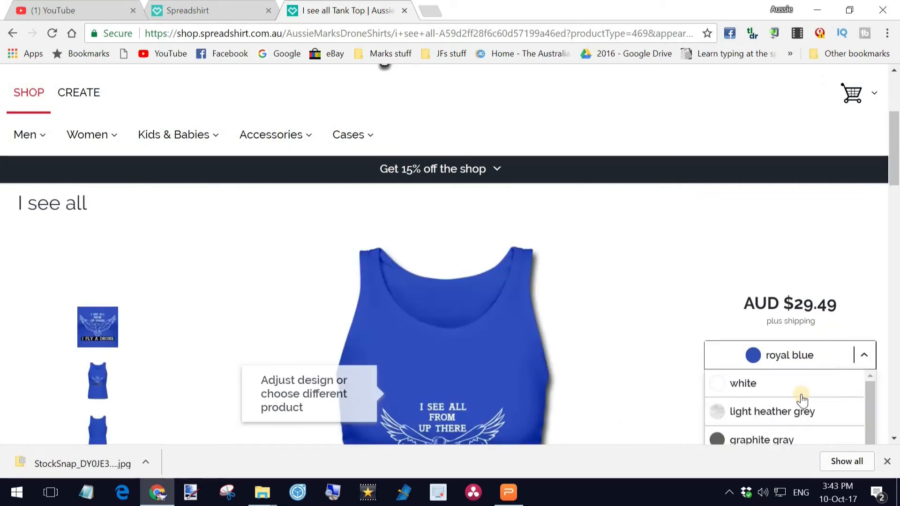
pyautogui.click(779, 418)
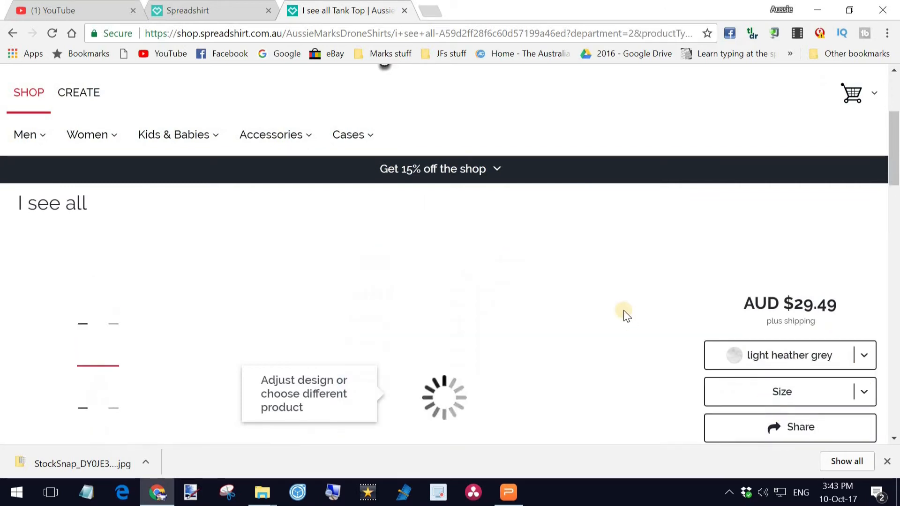
# Step: Check which sizes are offered for the tank top without choosing one
pyautogui.scroll(-3, 606, 289)
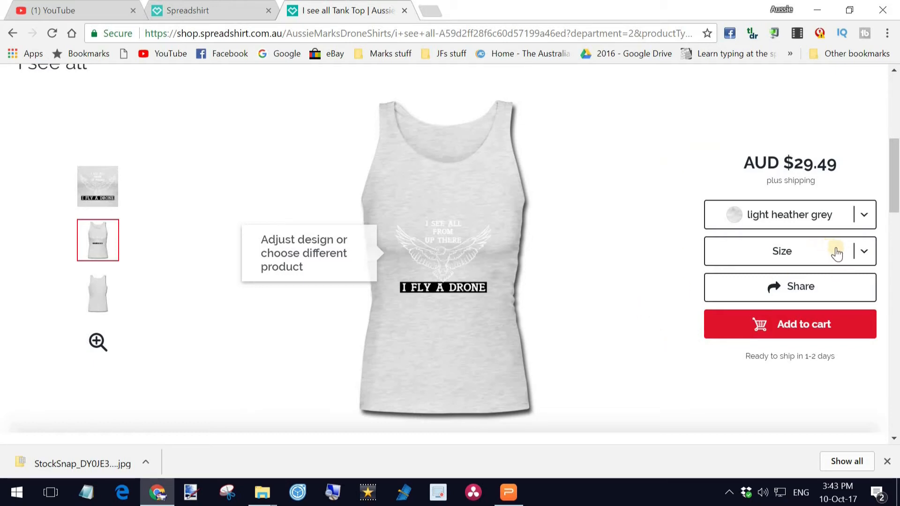
pyautogui.click(863, 252)
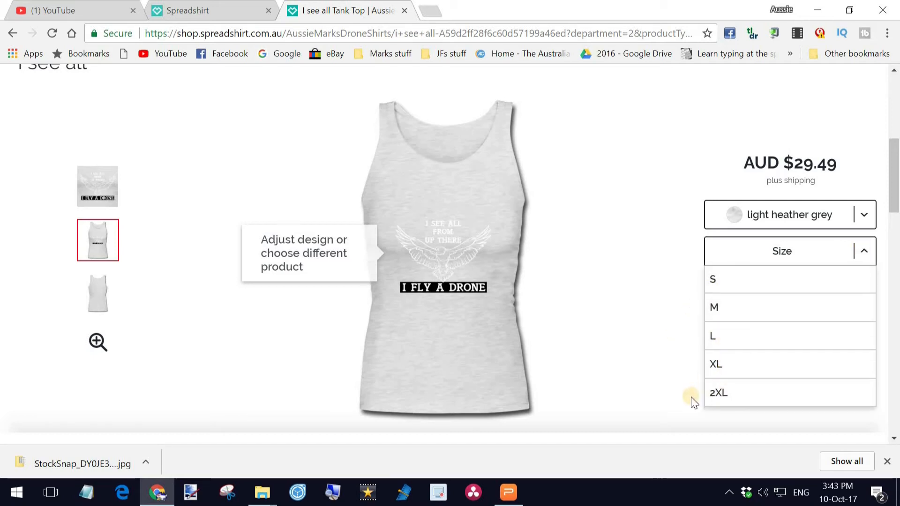
pyautogui.click(204, 398)
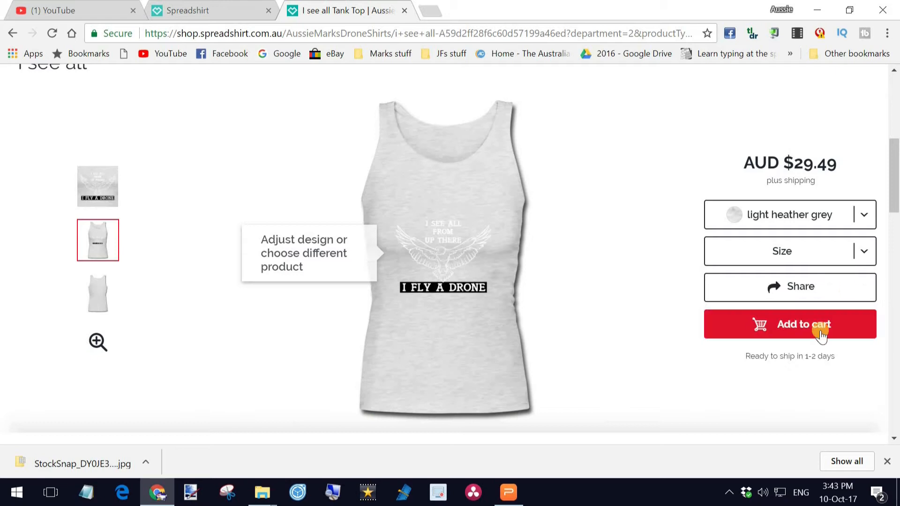
pyautogui.scroll(7, 654, 183)
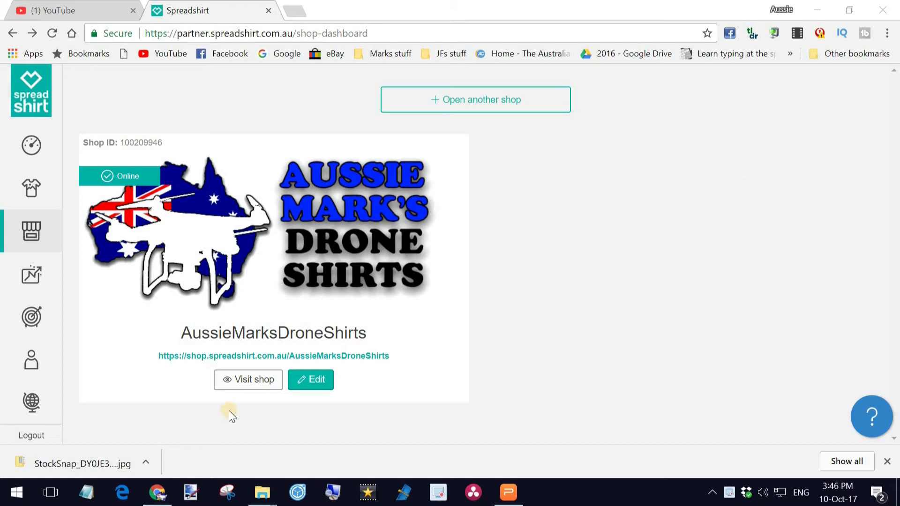
# Step: Open the overview of the seller's own designs and look through the designs already uploaded
pyautogui.click(32, 191)
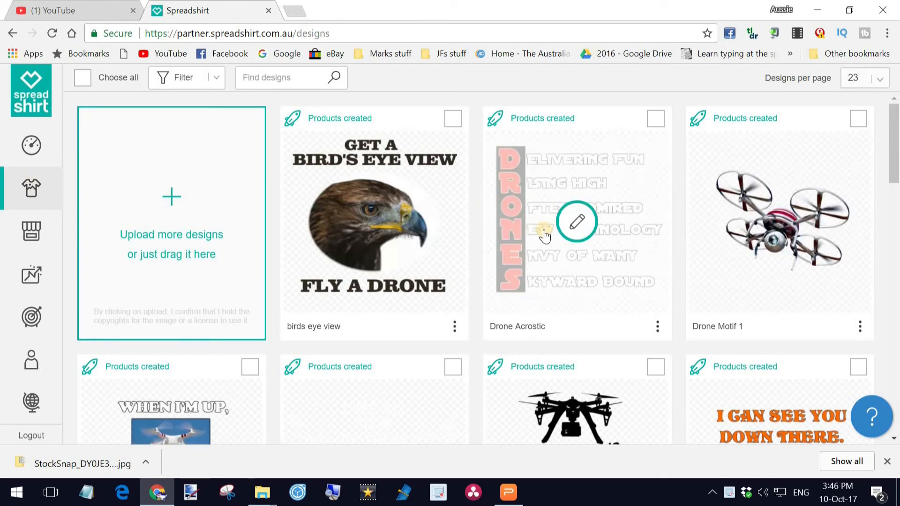
pyautogui.scroll(-5, 544, 234)
pyautogui.scroll(-3, 544, 236)
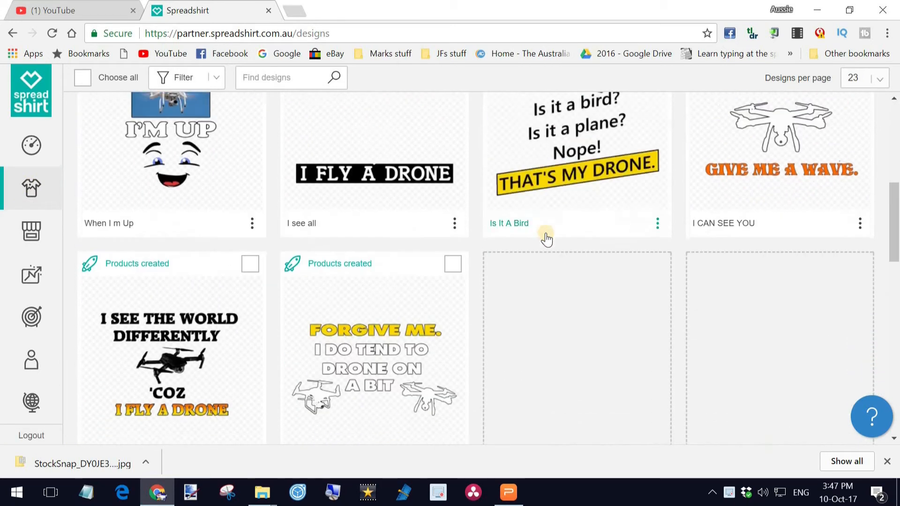
pyautogui.scroll(8, 543, 233)
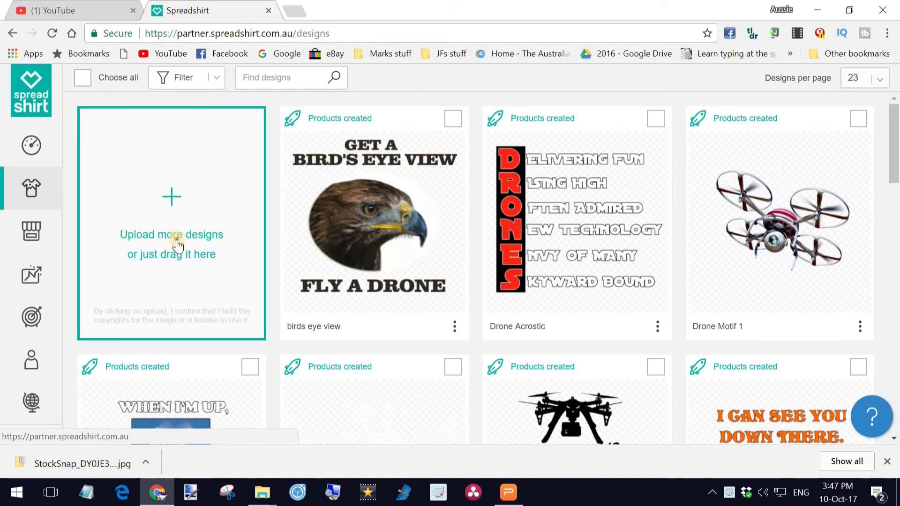
# Step: Upload "up in the air.png" from the T Shirt slogans folder in Pictures as a new design
pyautogui.click(177, 241)
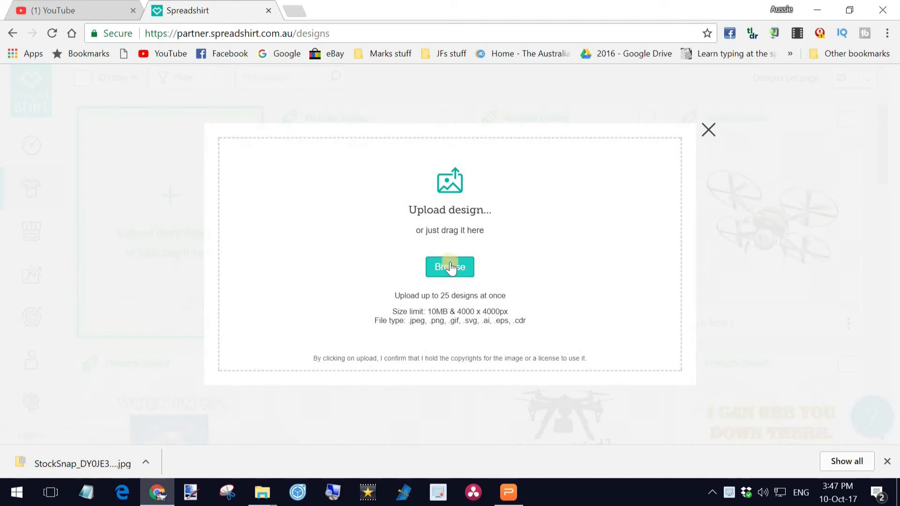
pyautogui.click(450, 266)
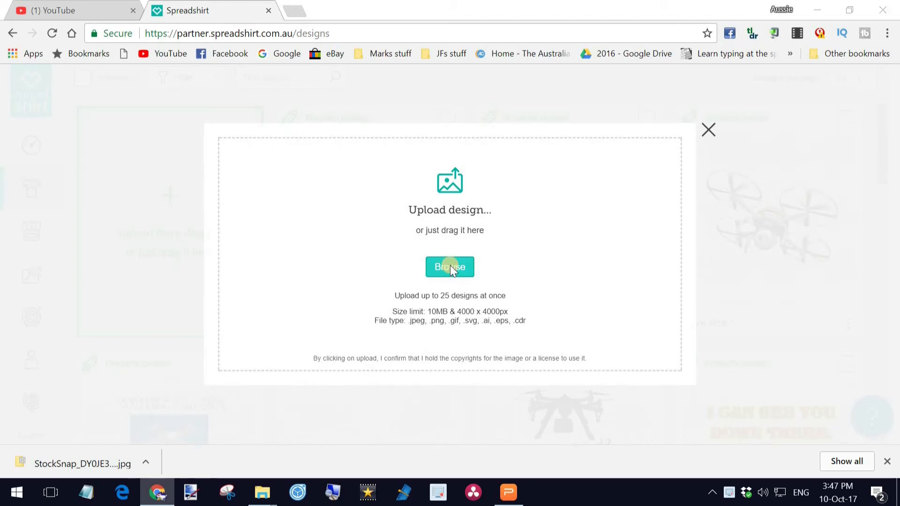
pyautogui.scroll(-3, 507, 192)
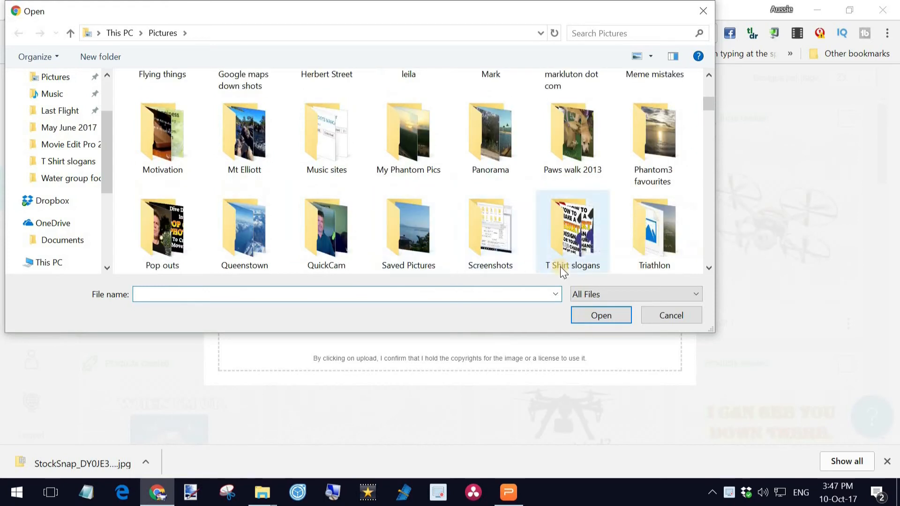
pyautogui.doubleClick(572, 232)
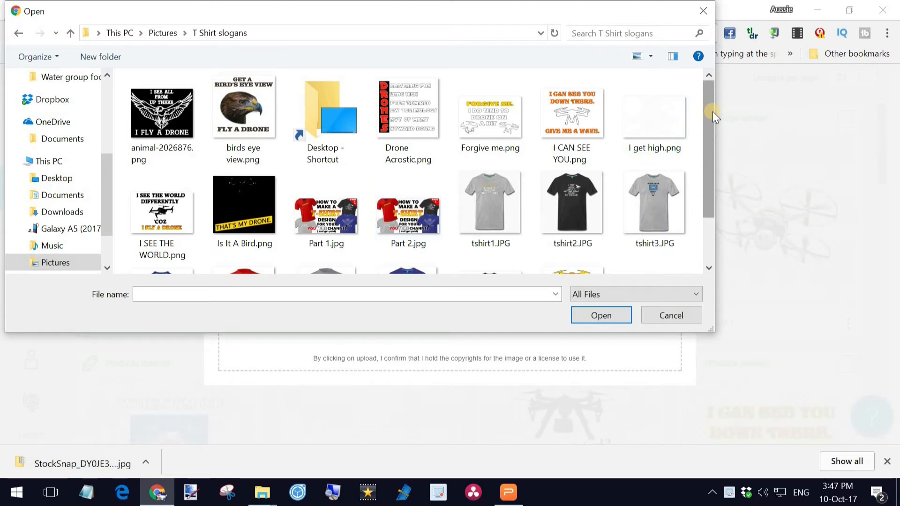
pyautogui.moveTo(710, 130); pyautogui.dragTo(703, 180)
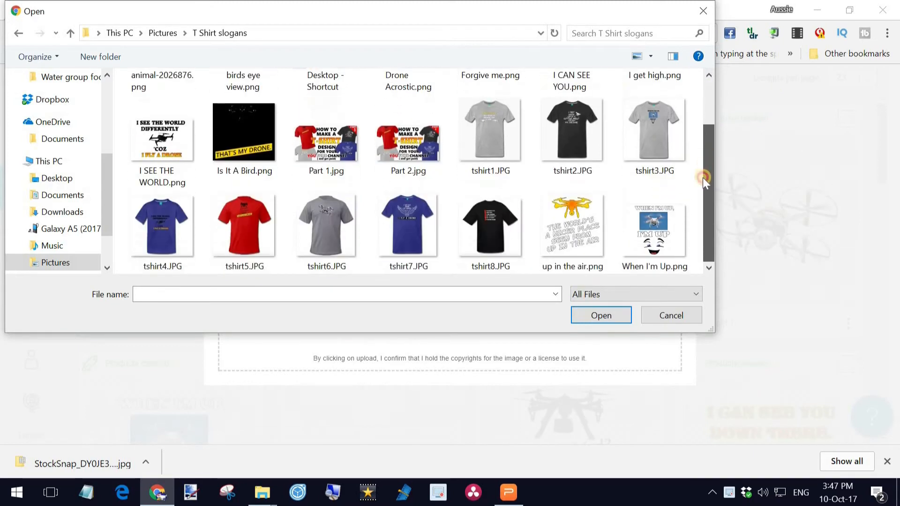
pyautogui.doubleClick(577, 238)
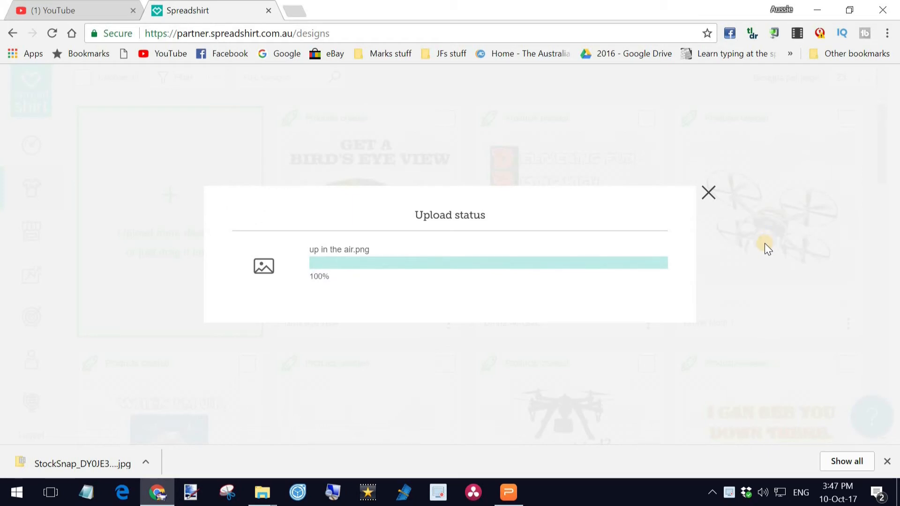
pyautogui.click(708, 193)
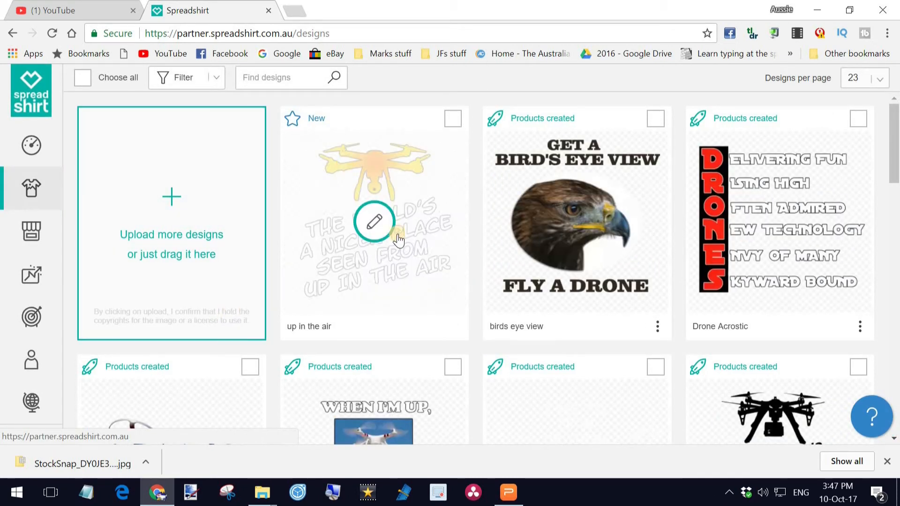
# Step: Open the new "up in the air" design for editing and look over the product groups it can be applied to
pyautogui.click(374, 225)
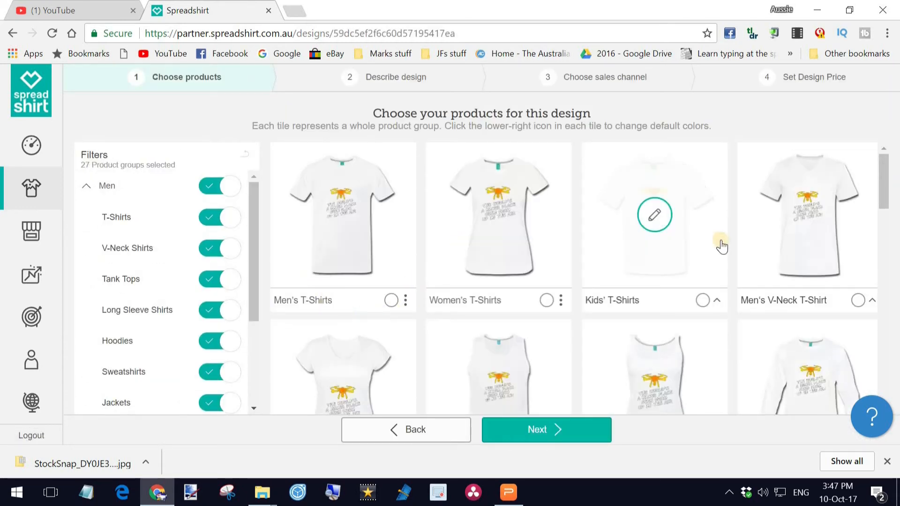
pyautogui.scroll(-4, 883, 190)
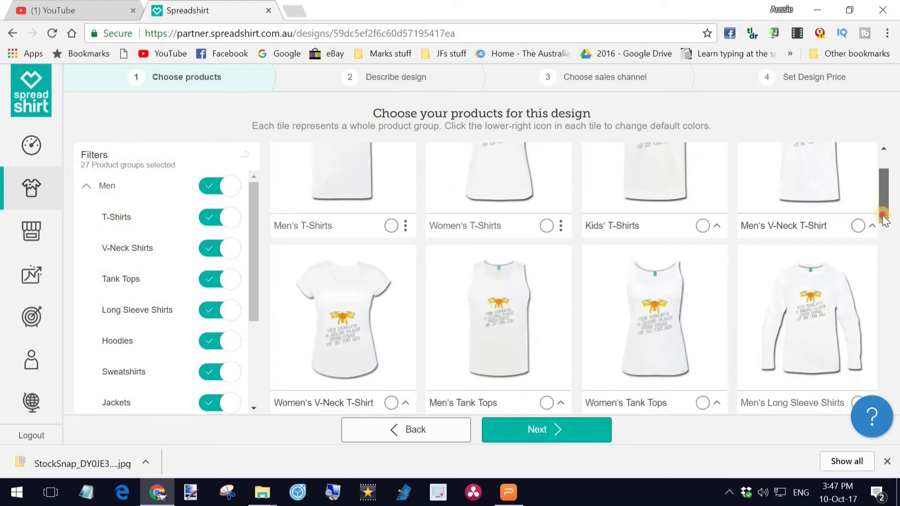
pyautogui.scroll(3, 879, 197)
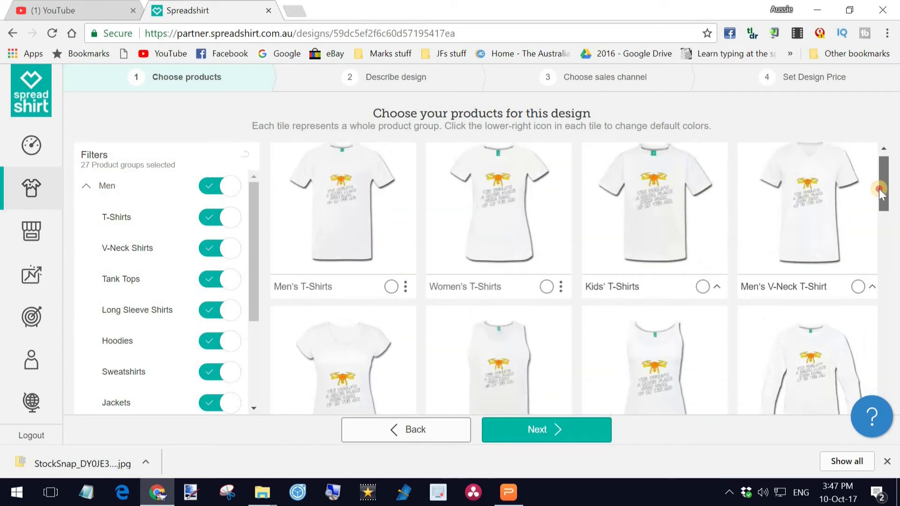
pyautogui.moveTo(879, 193); pyautogui.dragTo(880, 191)
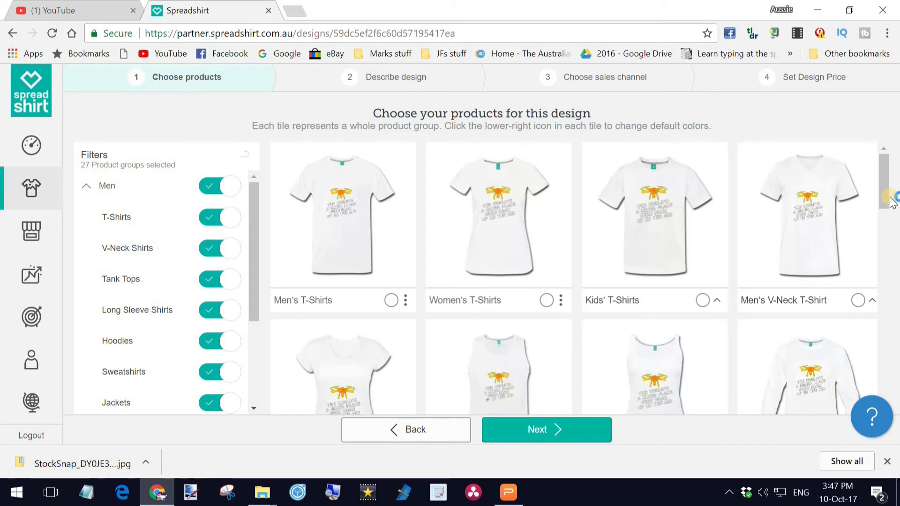
# Step: Set the default colour of the Men's T-Shirts product group to black
pyautogui.moveTo(328, 243)
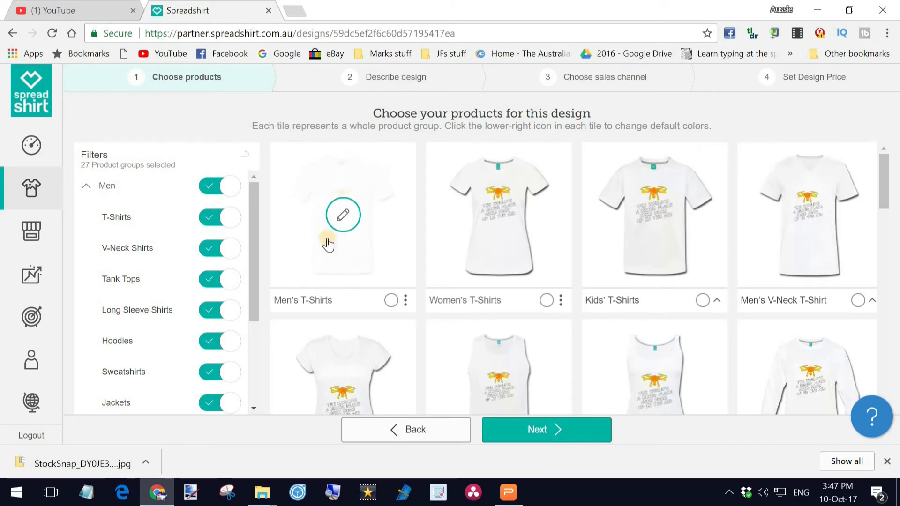
pyautogui.click(392, 301)
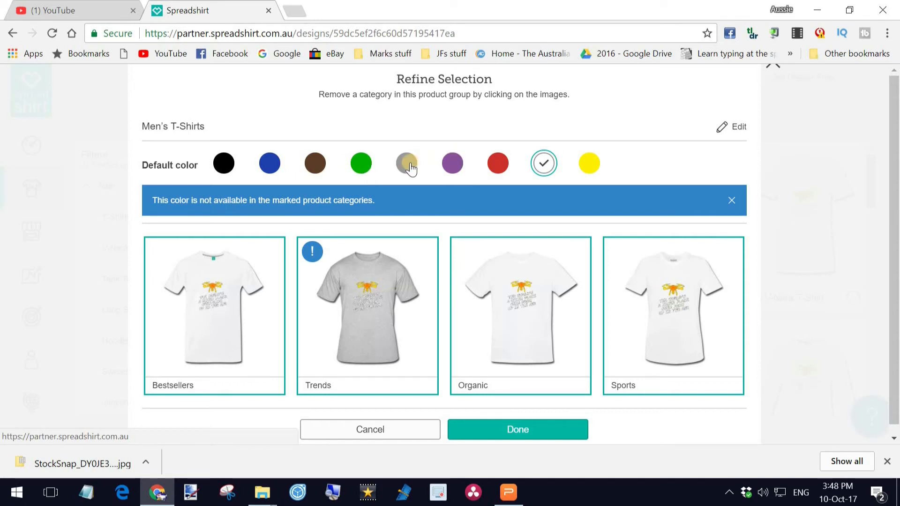
pyautogui.click(225, 165)
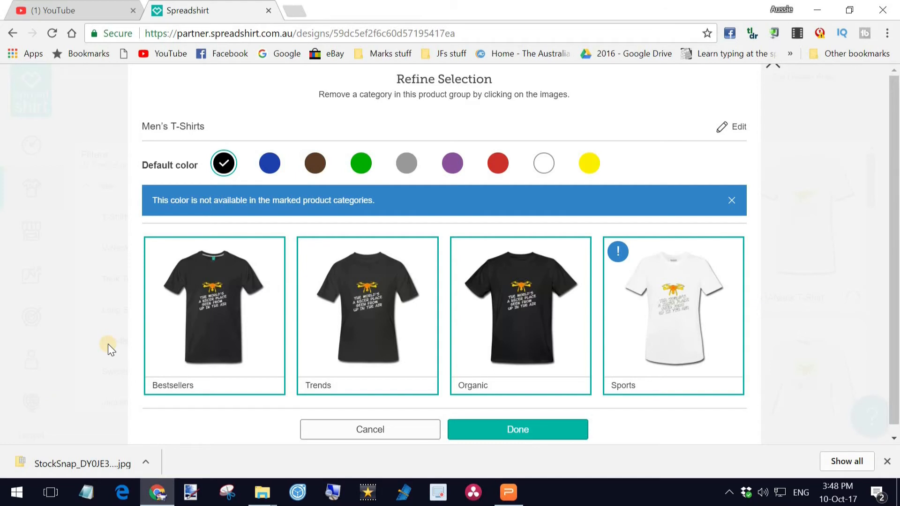
pyautogui.click(514, 439)
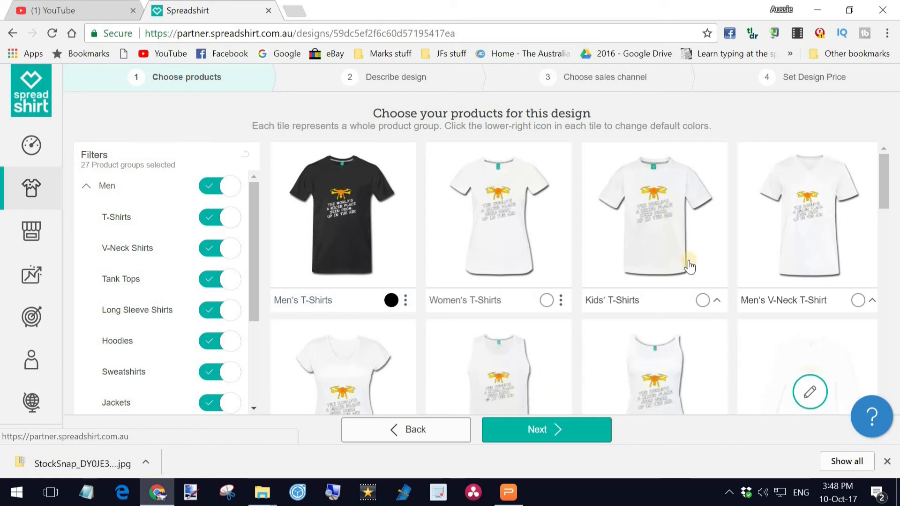
# Step: Set the default colour of the Men's V-Neck T-Shirt to blue
pyautogui.scroll(-3, 753, 360)
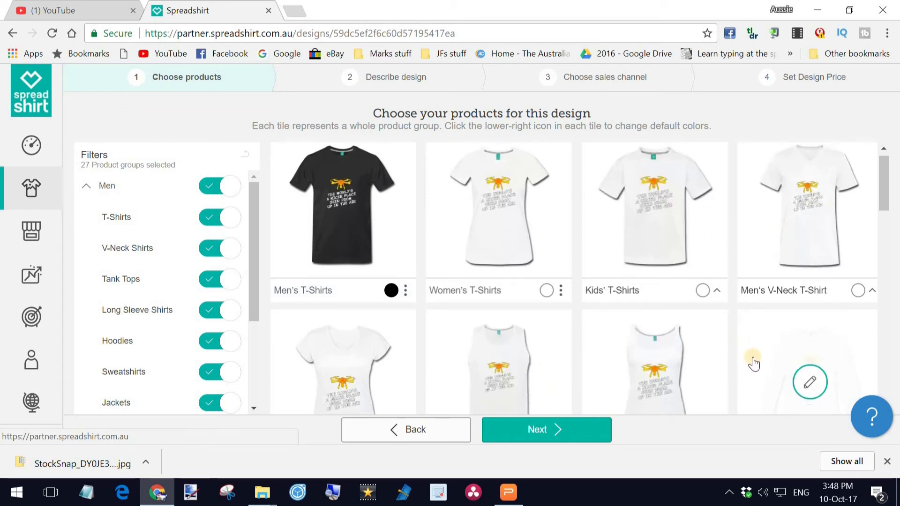
pyautogui.scroll(-3, 598, 315)
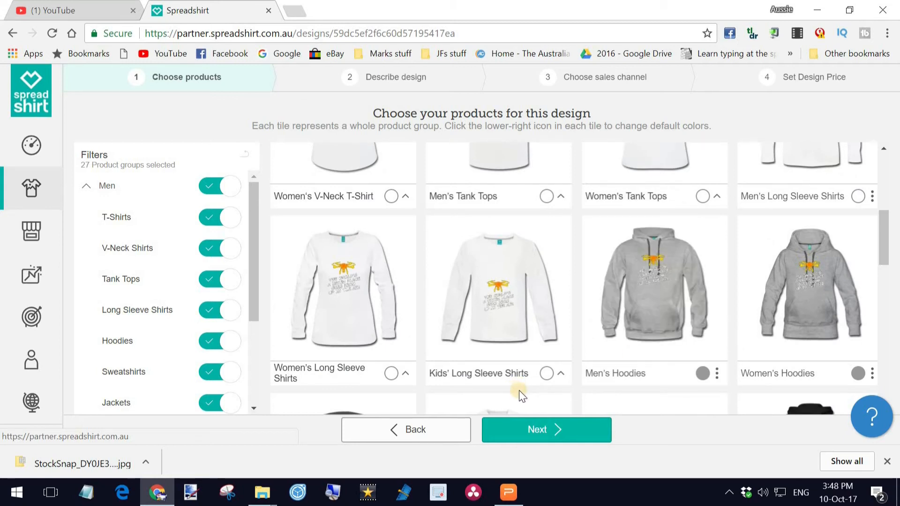
pyautogui.scroll(4, 518, 393)
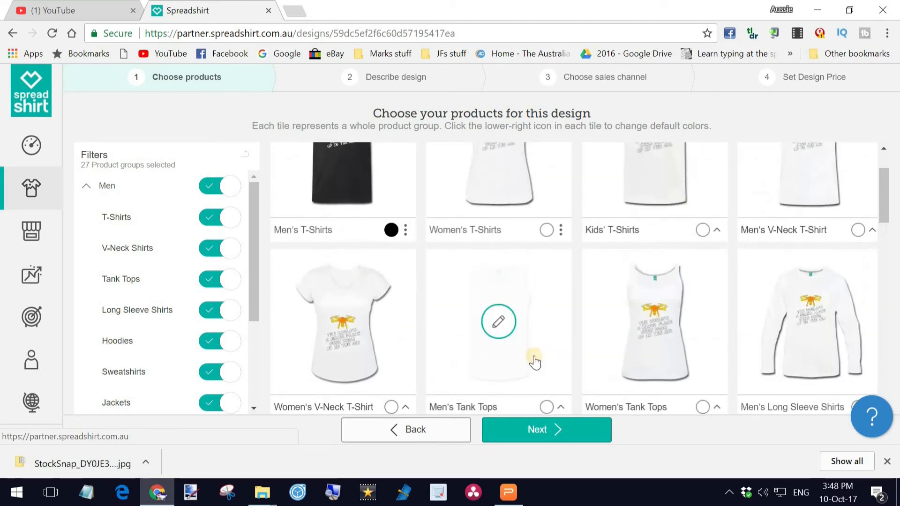
pyautogui.scroll(2, 707, 312)
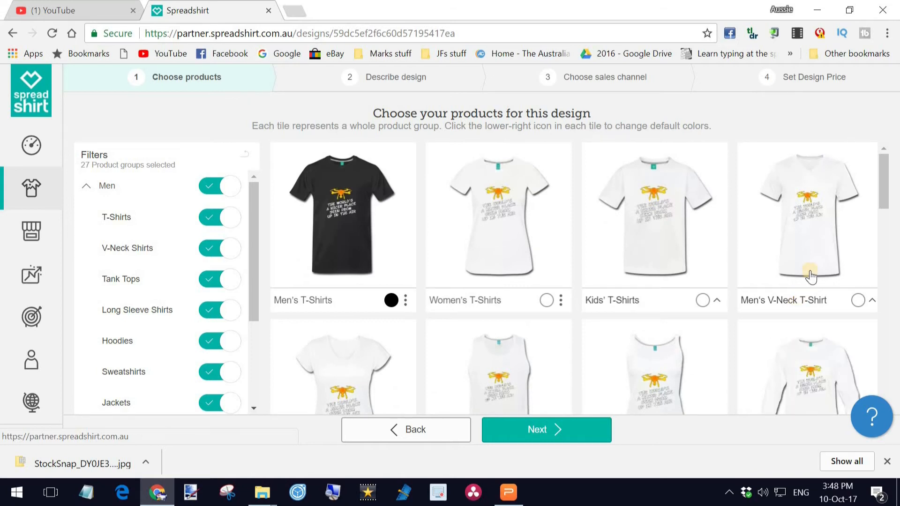
pyautogui.click(857, 299)
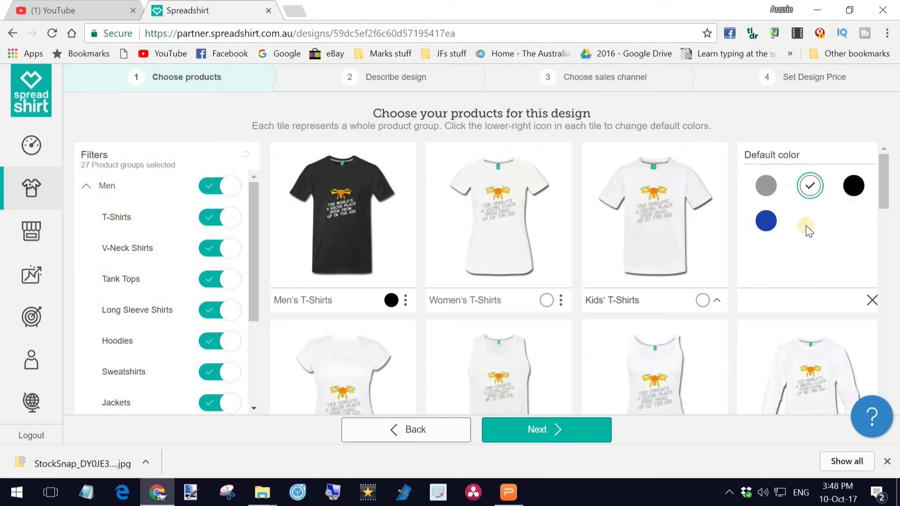
pyautogui.click(766, 222)
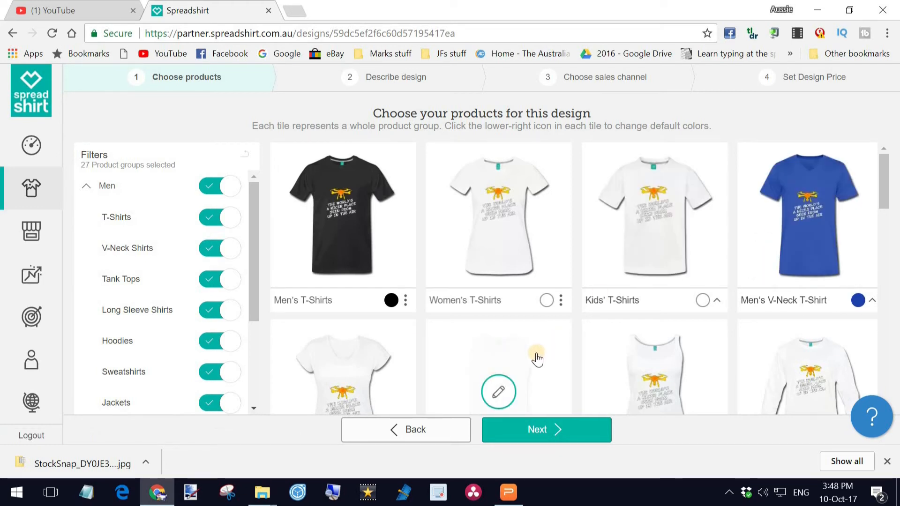
# Step: Review how the design looks on the remaining product groups, from tank tops and hoodies to bags, mugs and phone cases
pyautogui.scroll(-5, 534, 354)
pyautogui.scroll(3, 532, 306)
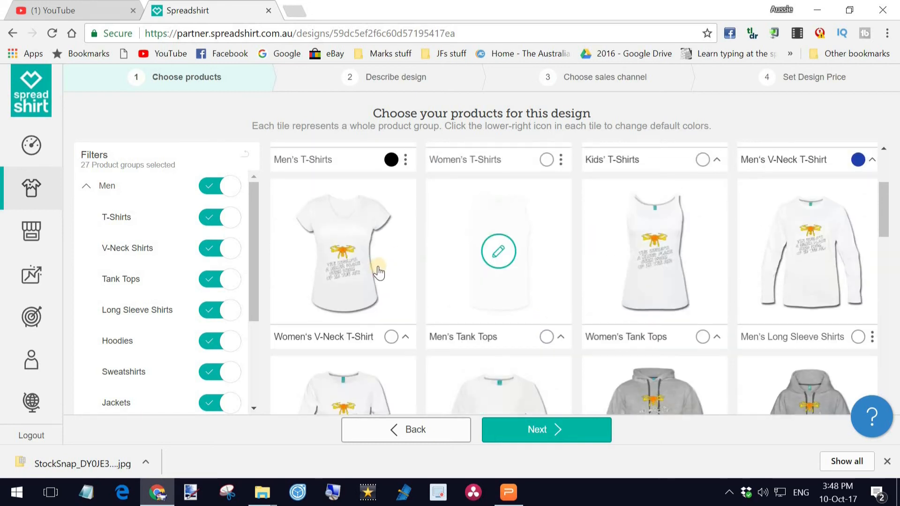
pyautogui.scroll(-5, 615, 323)
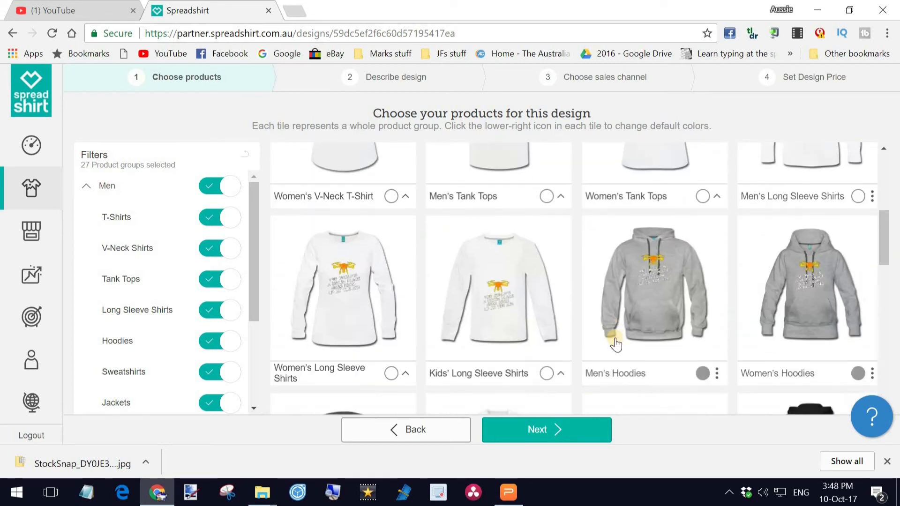
pyautogui.scroll(-3, 612, 309)
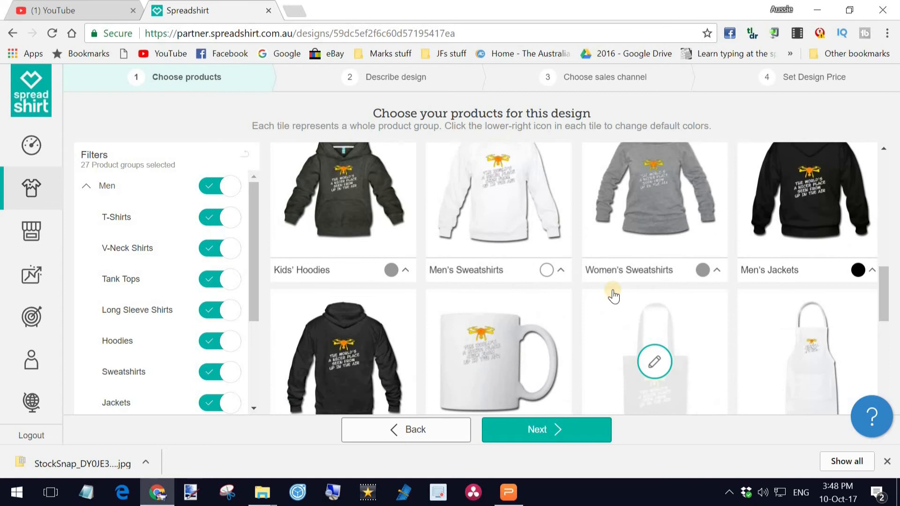
pyautogui.scroll(-3, 614, 291)
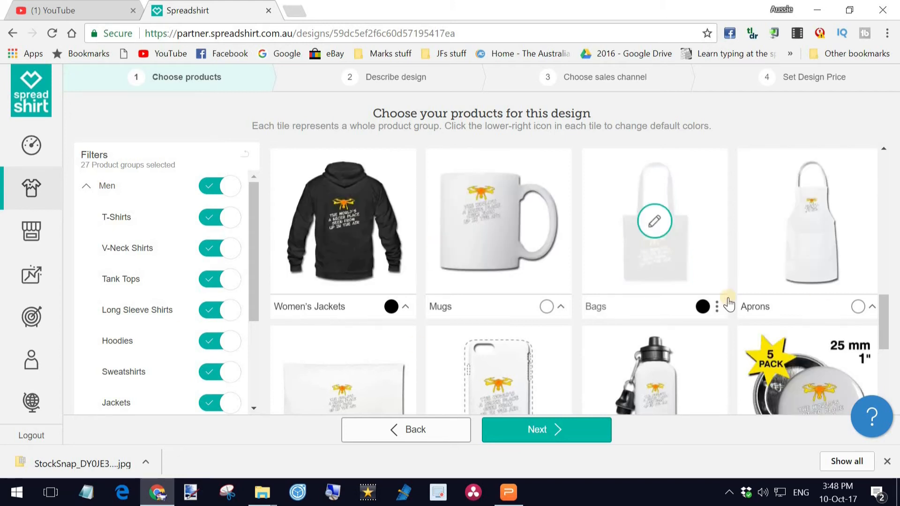
pyautogui.scroll(-5, 816, 360)
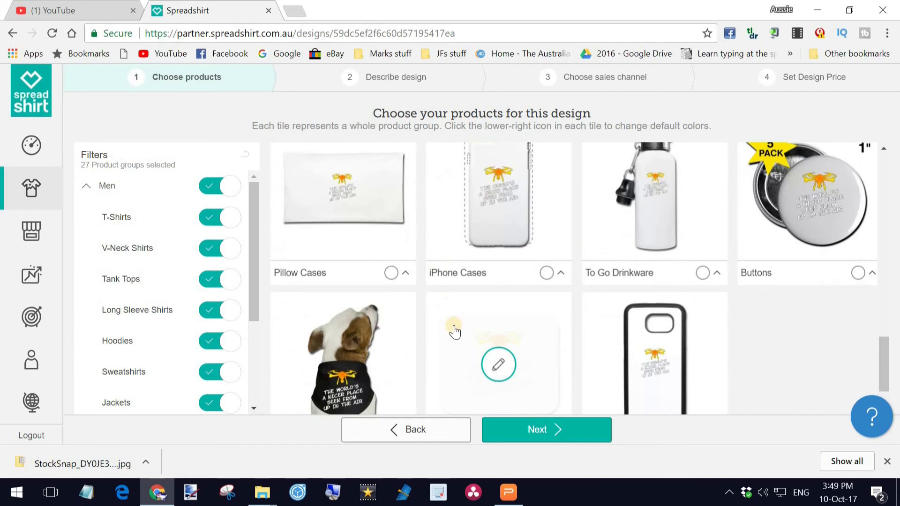
pyautogui.scroll(6, 778, 345)
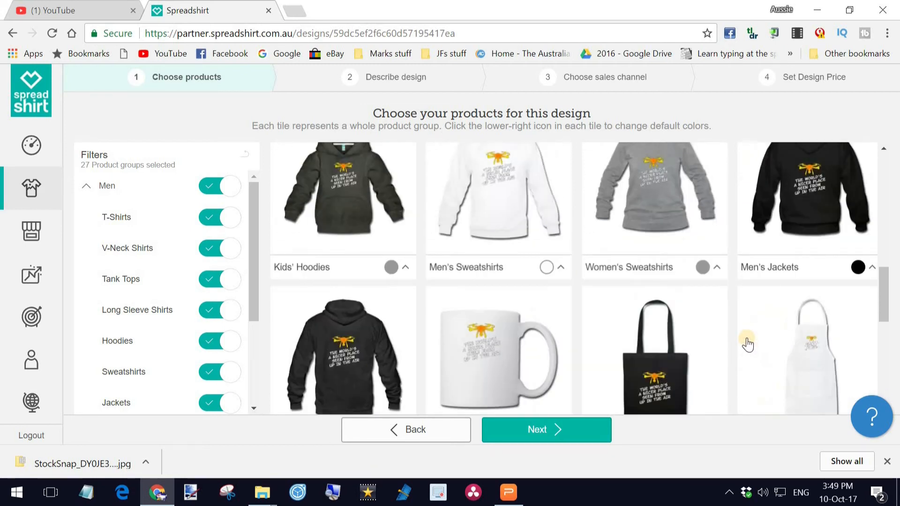
# Step: Accept the product selection and enter the design description "A great gift for the droner who has everything"
pyautogui.click(543, 430)
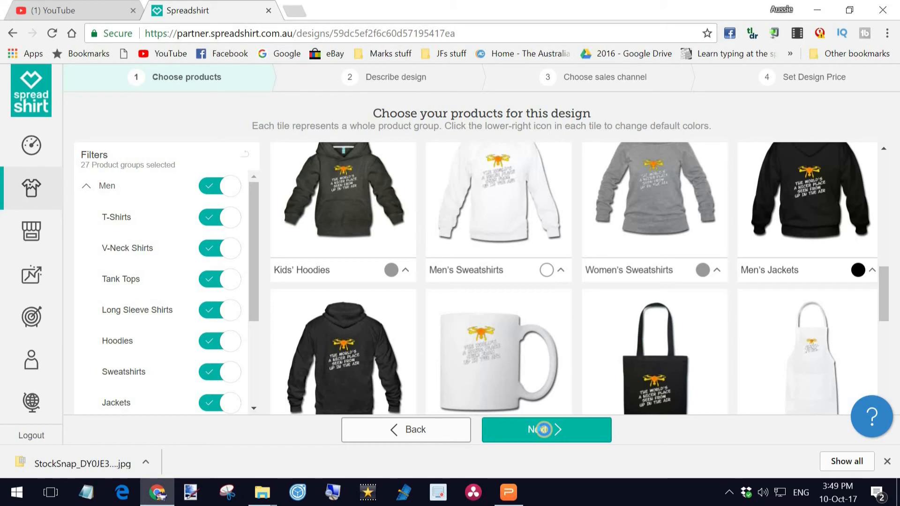
pyautogui.click(539, 429)
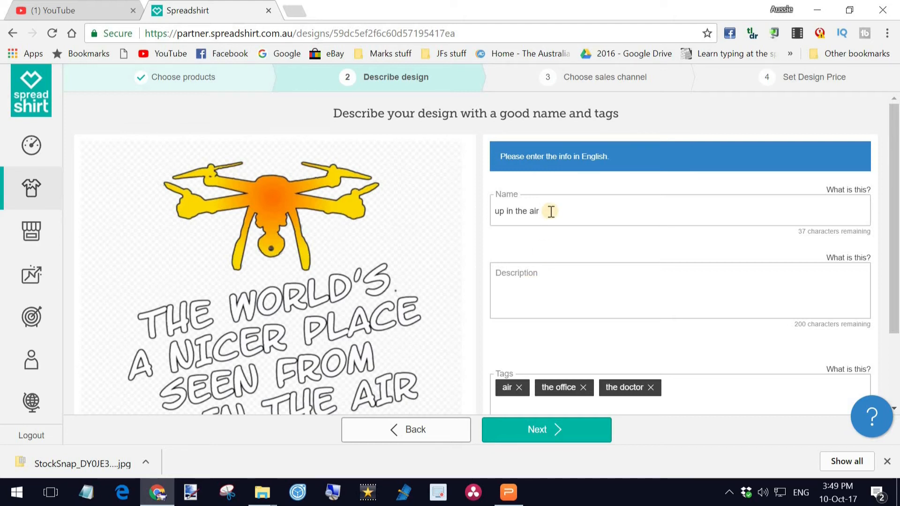
pyautogui.click(553, 277)
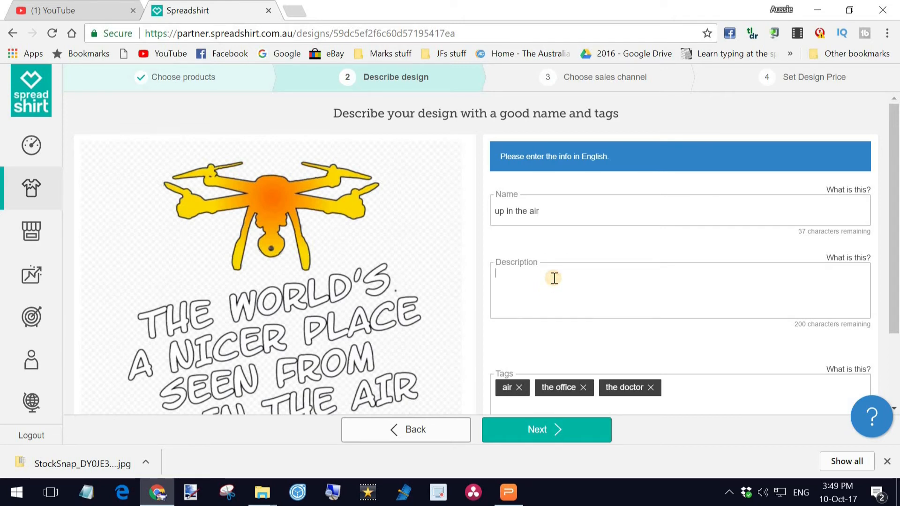
pyautogui.write('A great gift for the droner')
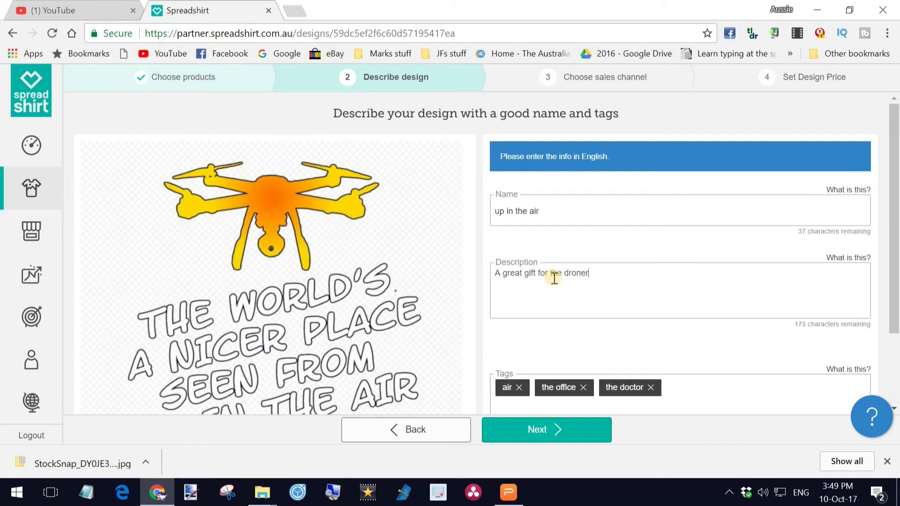
pyautogui.write(' who has everything')
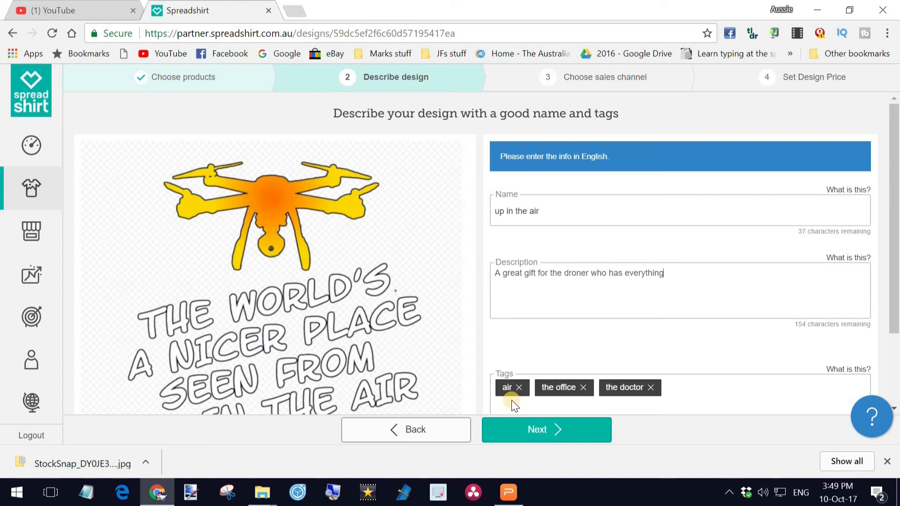
# Step: Remove the tags "the doctor" and "the office" from the design and add the tag "drone"
pyautogui.click(650, 387)
pyautogui.click(583, 387)
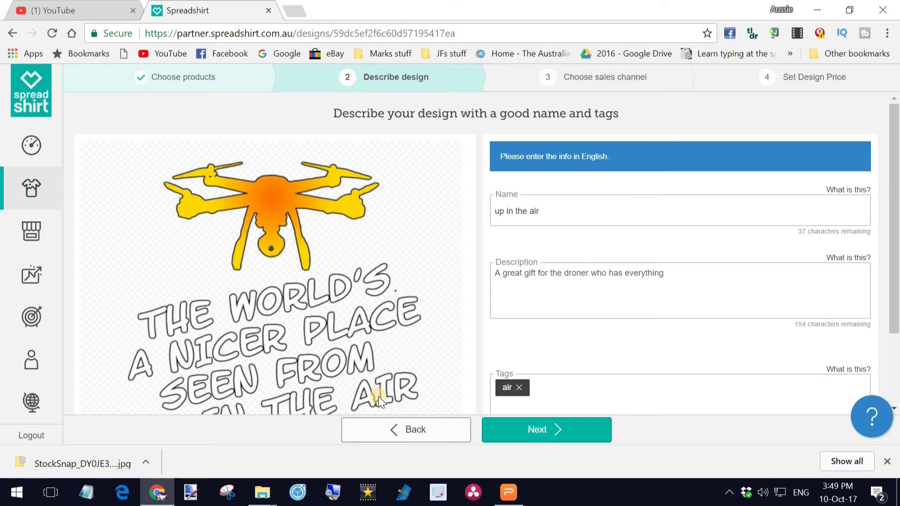
pyautogui.click(576, 389)
pyautogui.write('drone')
pyautogui.press('Return')
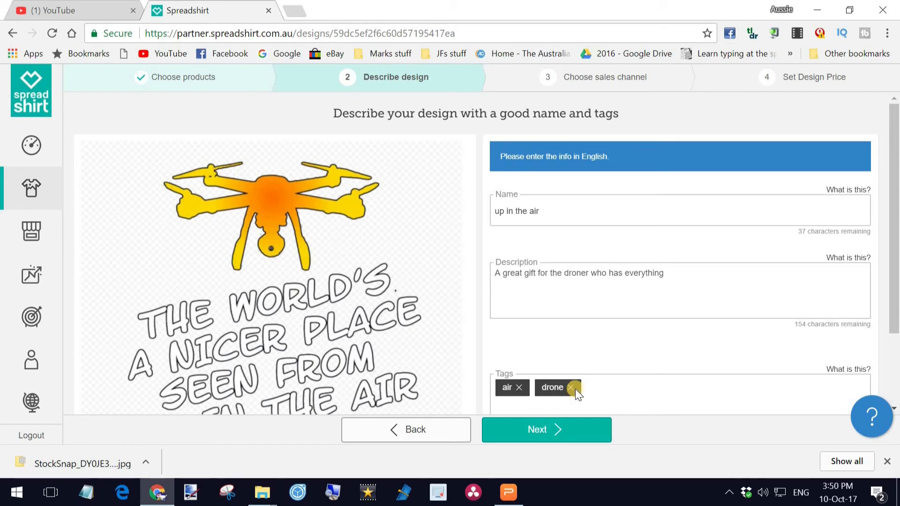
# Step: Add the tags "droner", "droners" and "quadcopter" to the design and accept the design details
pyautogui.write('dr')
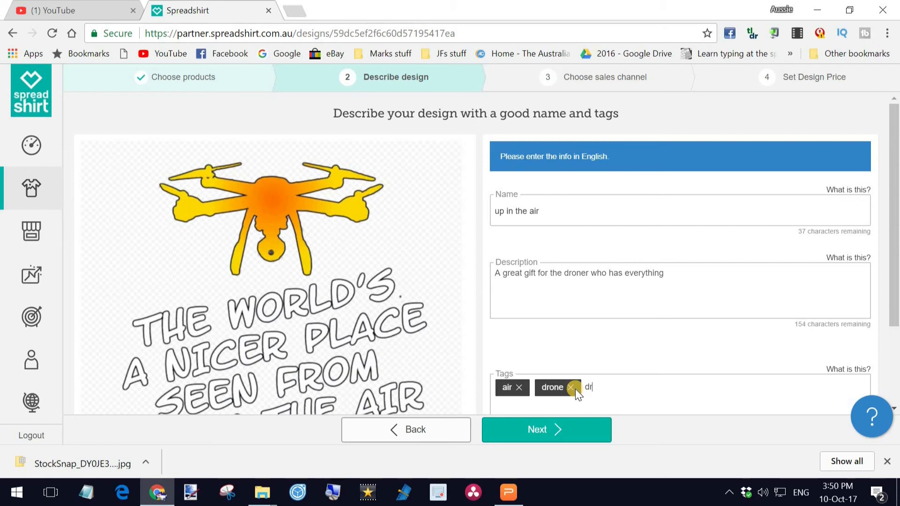
pyautogui.write('oner')
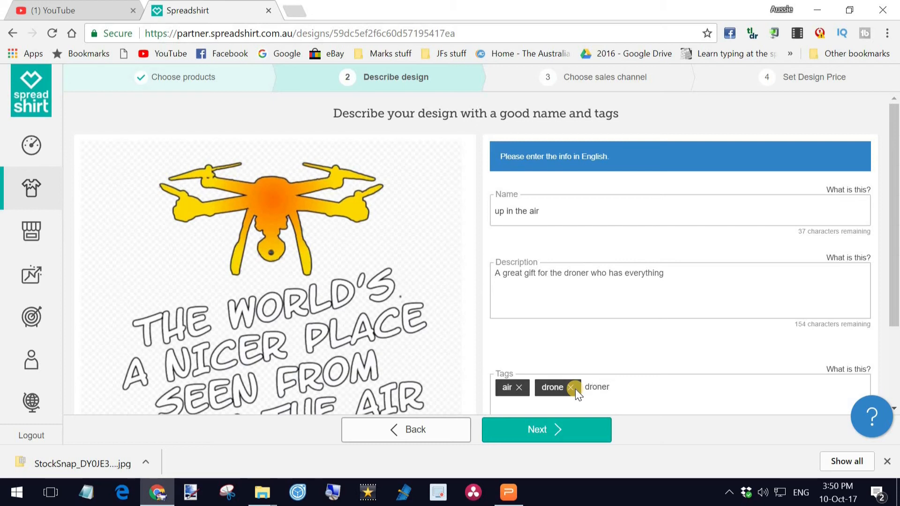
pyautogui.press('Return')
pyautogui.write('dr')
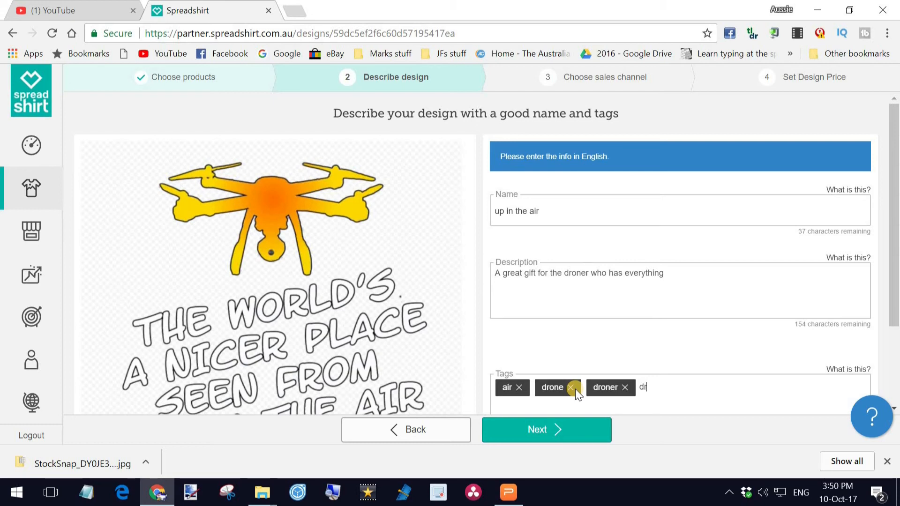
pyautogui.write('oners')
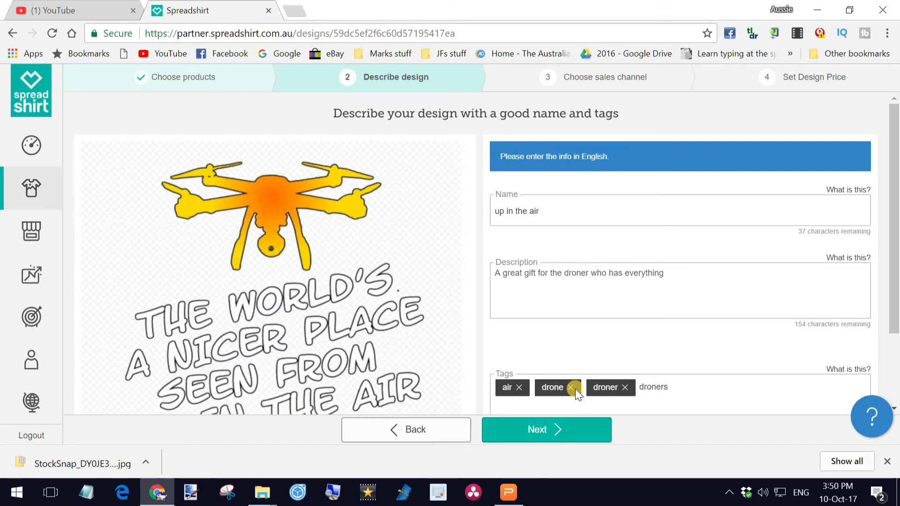
pyautogui.press('Return')
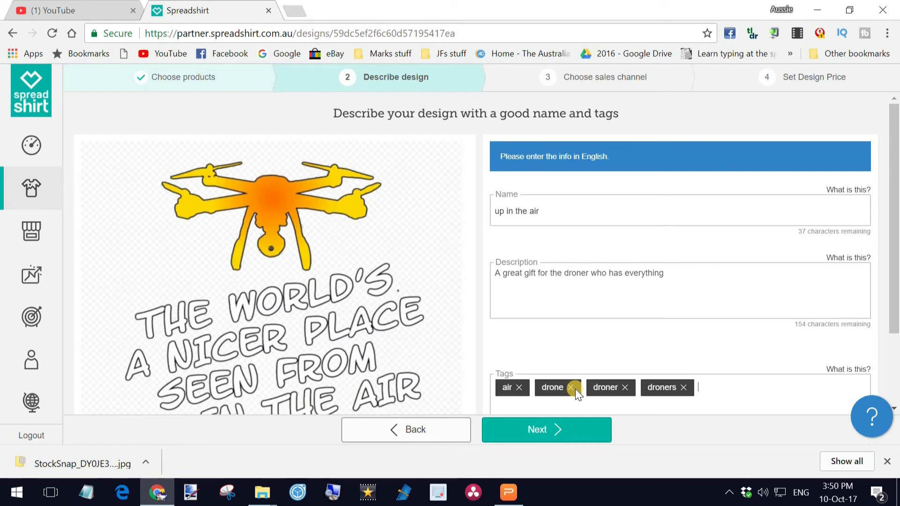
pyautogui.write('qu')
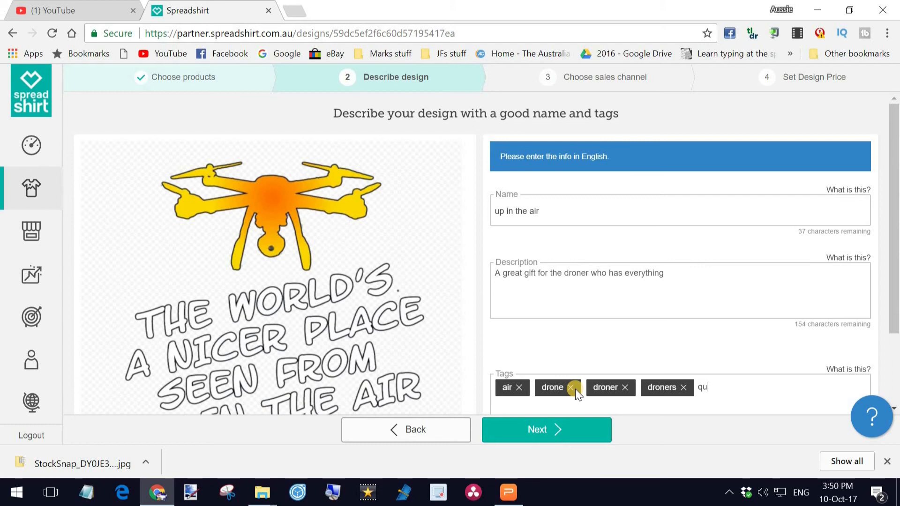
pyautogui.write('adcopter')
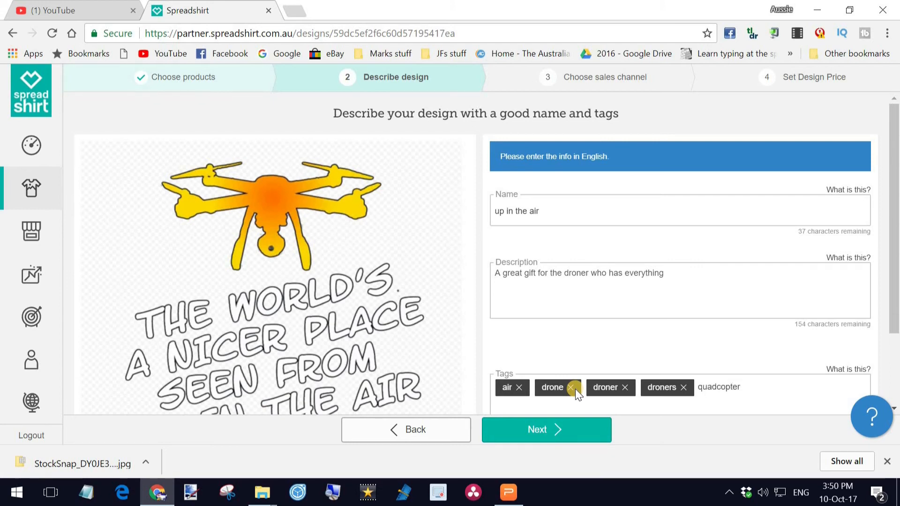
pyautogui.press('Return')
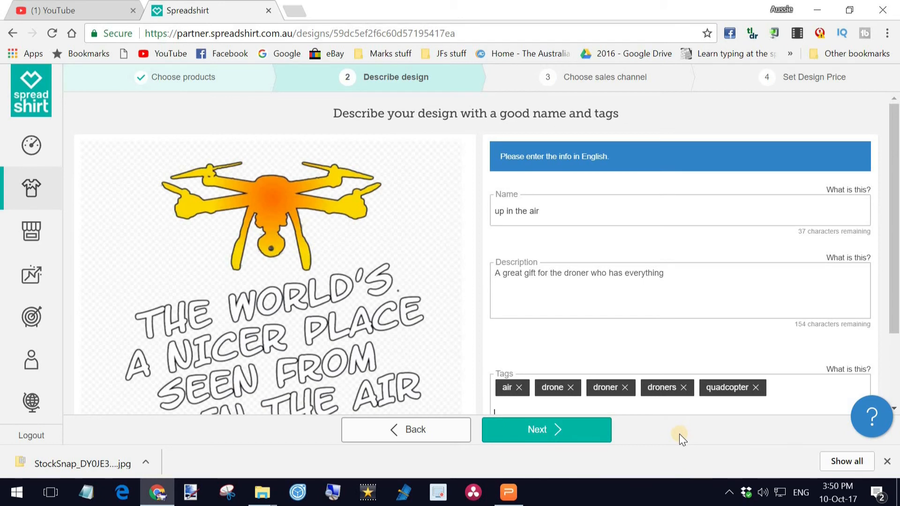
pyautogui.click(530, 431)
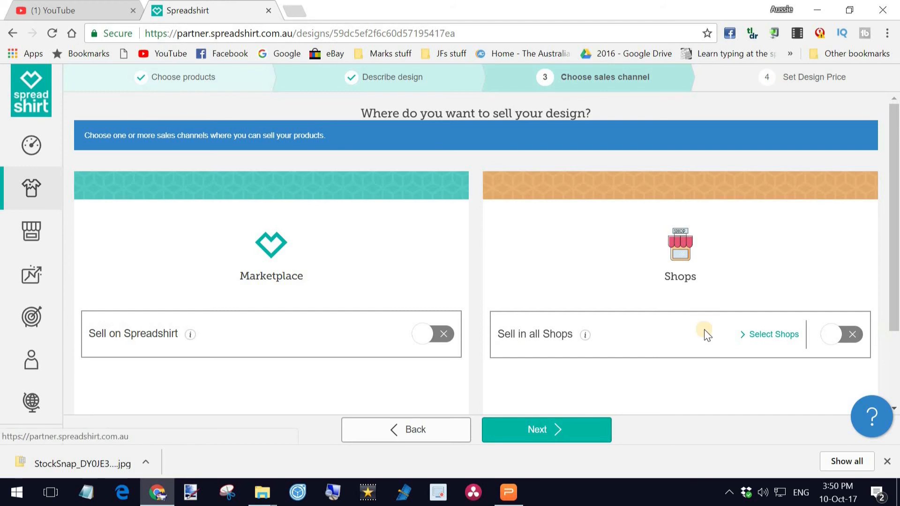
# Step: Enable selling on the Spreadshirt marketplace and in all shops, and create the design with the AUD $2,00 design price
pyautogui.click(444, 344)
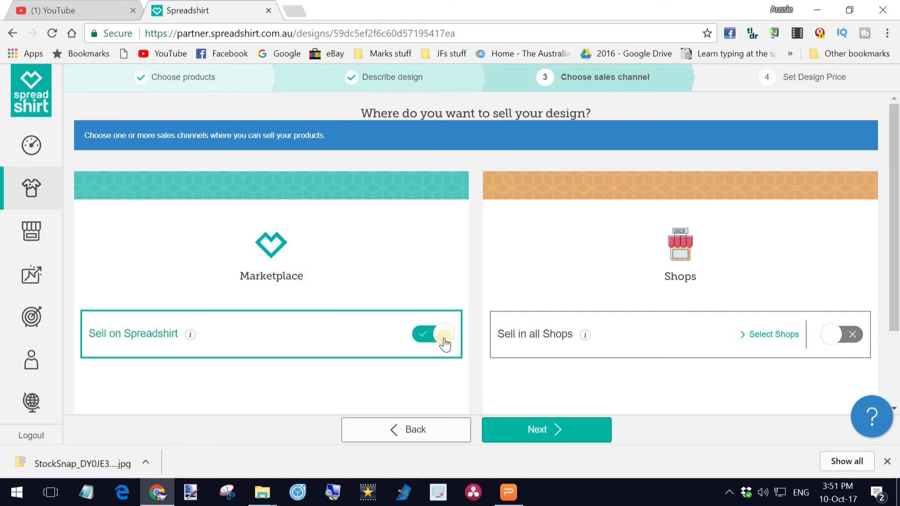
pyautogui.click(852, 335)
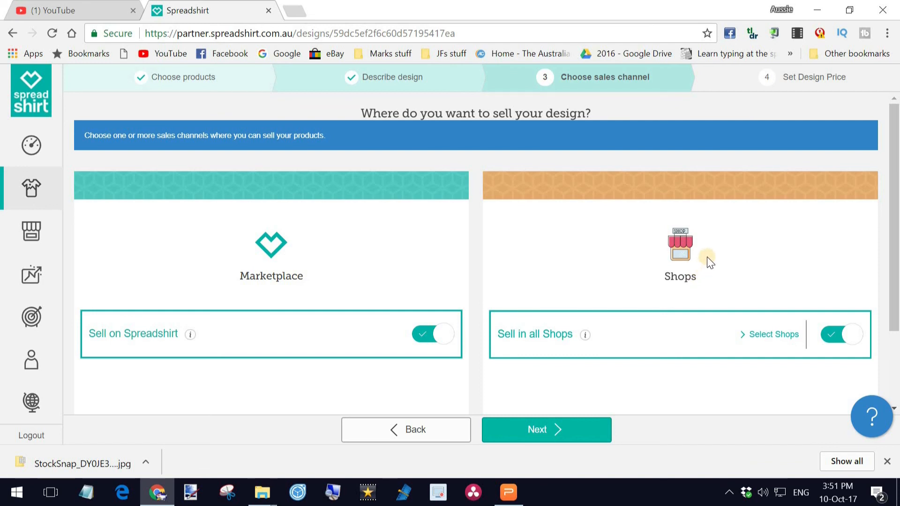
pyautogui.scroll(-2, 472, 293)
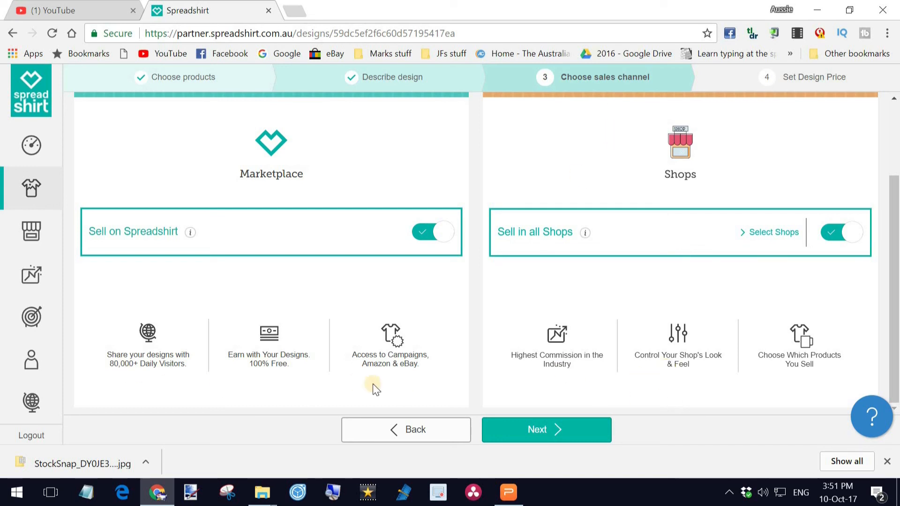
pyautogui.click(533, 435)
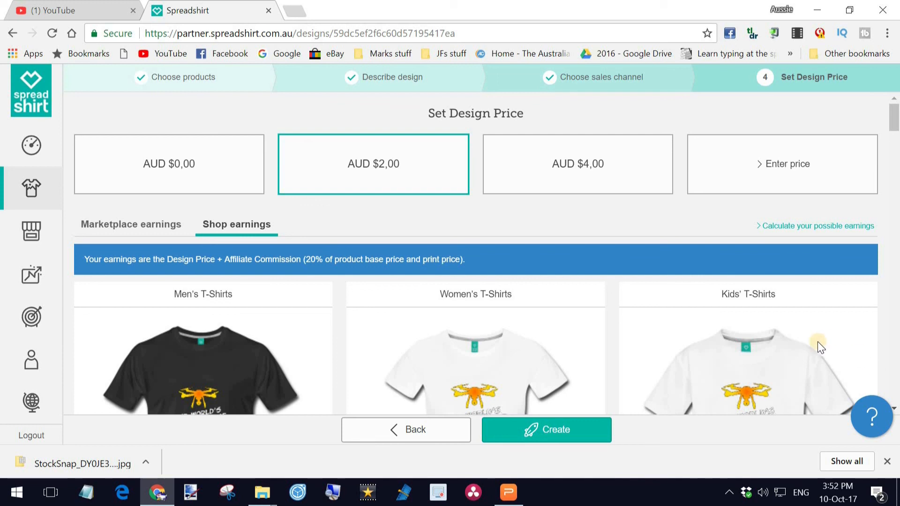
pyautogui.click(536, 429)
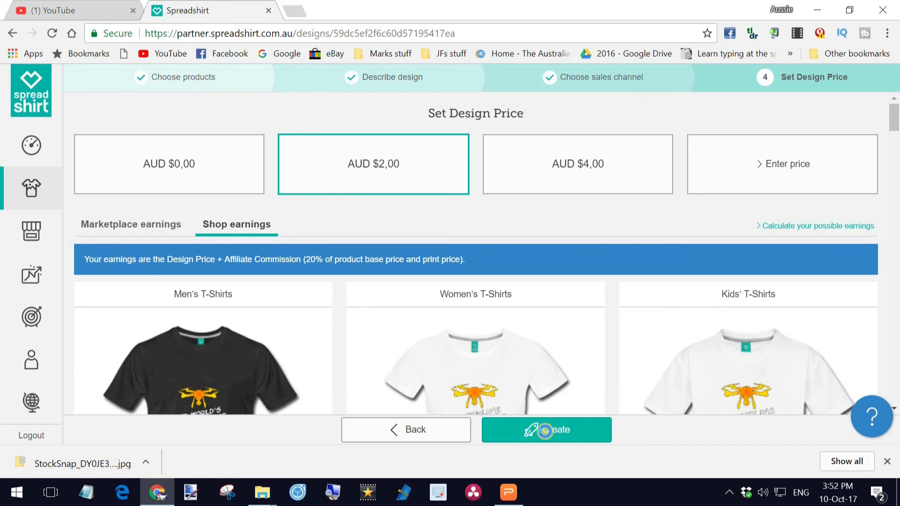